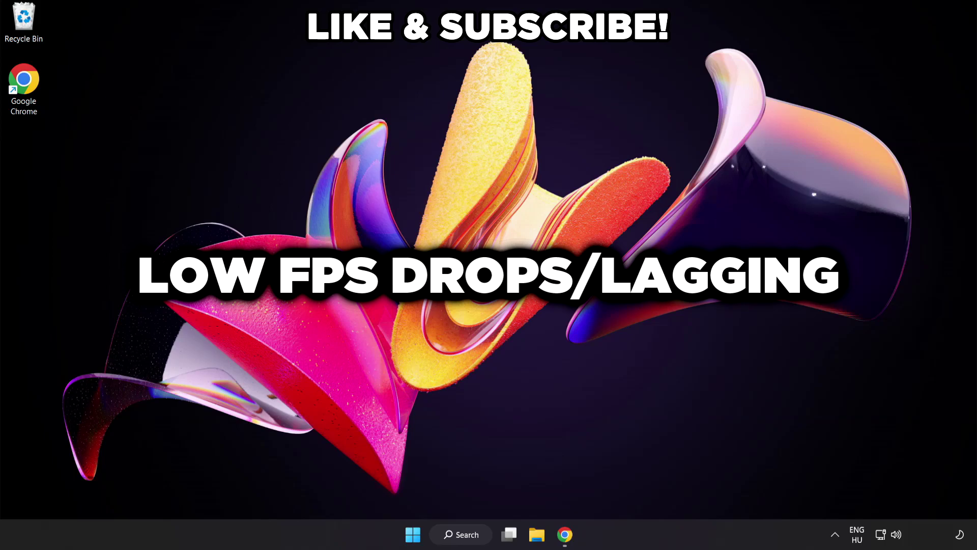
# - Search 'edit power plan' and open the Balanced plan's Edit Plan Settings
pyautogui.click(471, 535)
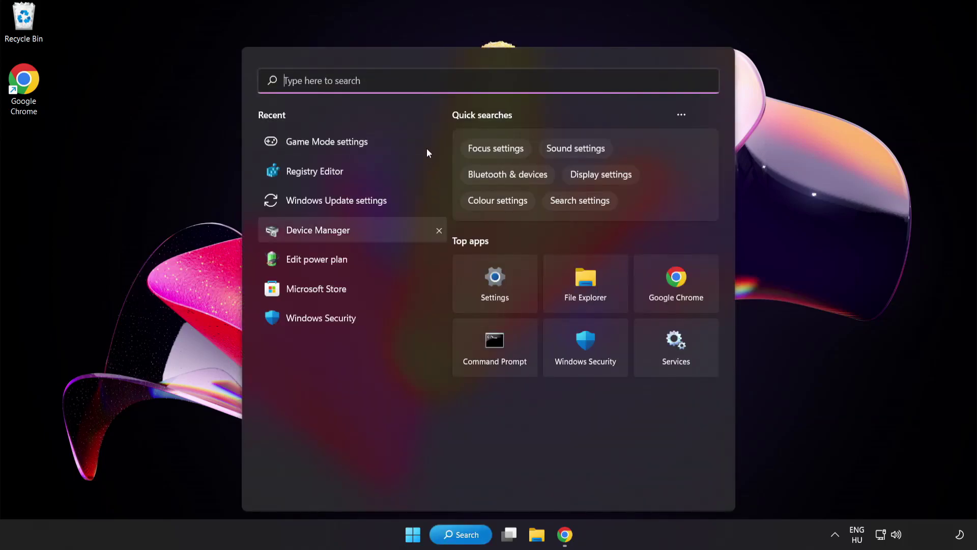
pyautogui.write('edit po')
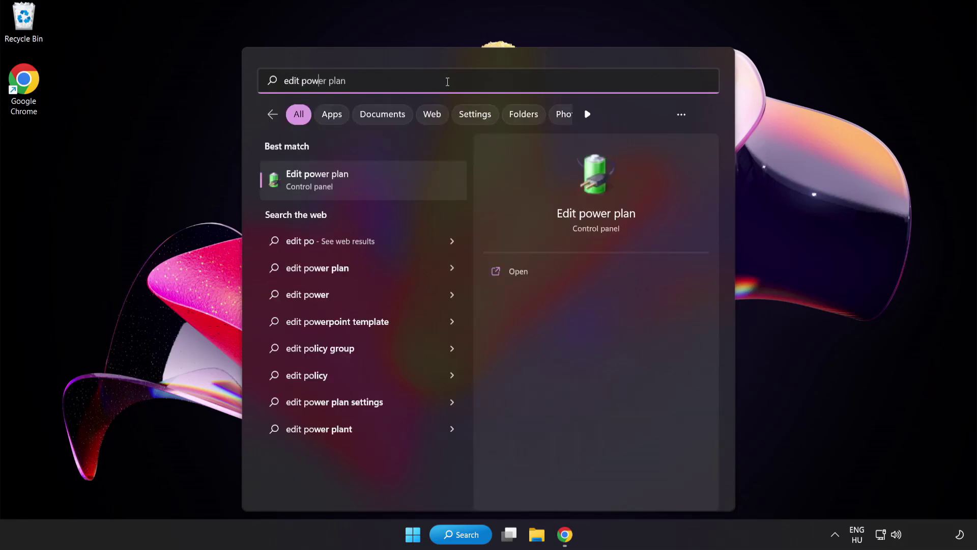
pyautogui.write('wer plan')
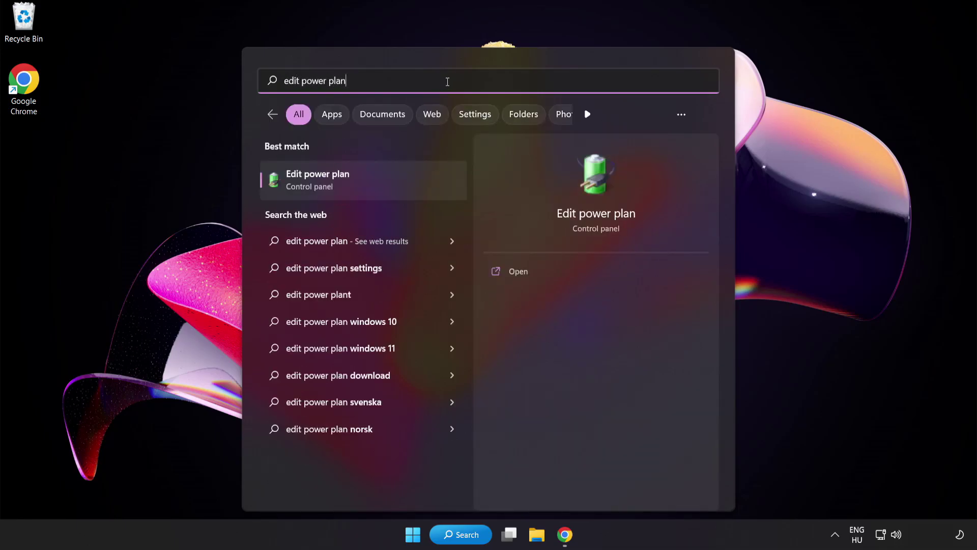
pyautogui.click(397, 187)
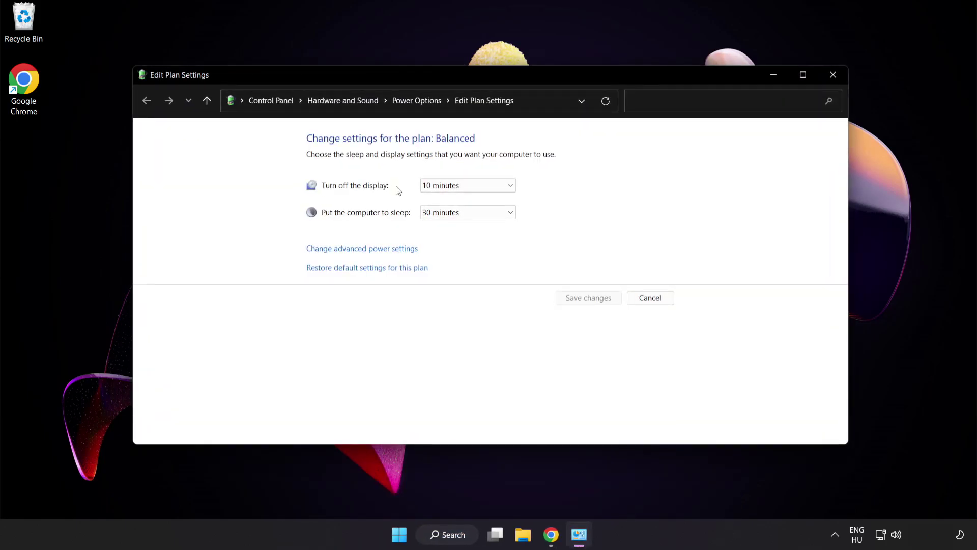
# - Make High performance the active power plan in Power Options, then close the window
pyautogui.click(426, 102)
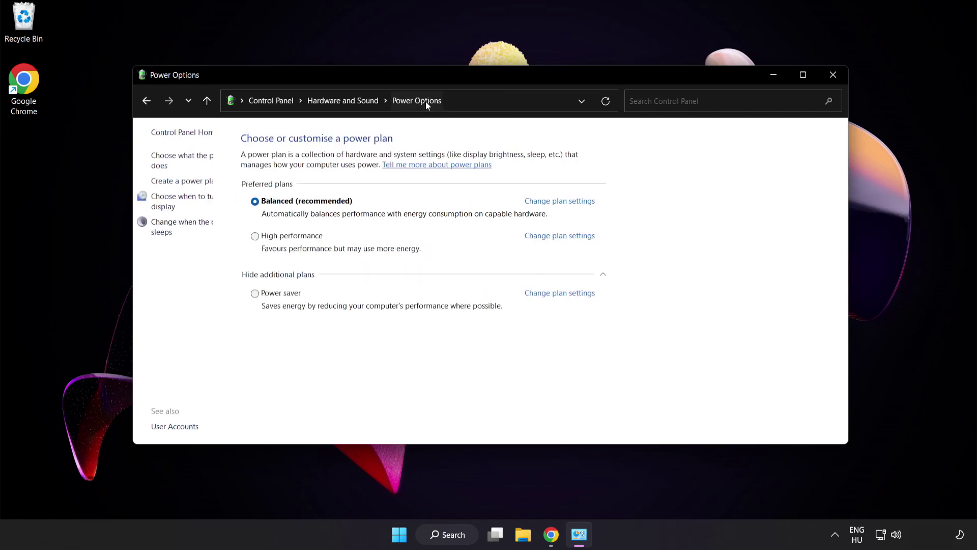
pyautogui.click(326, 240)
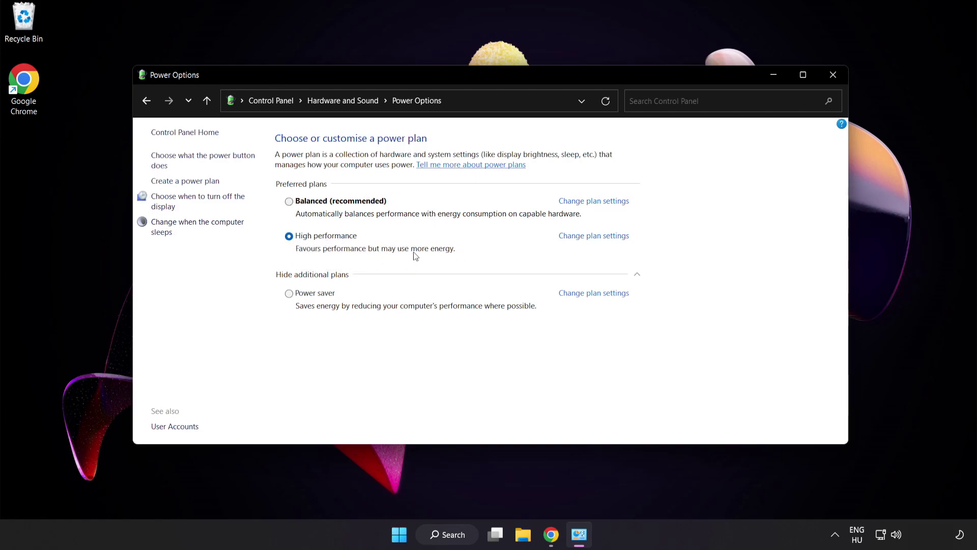
pyautogui.click(833, 75)
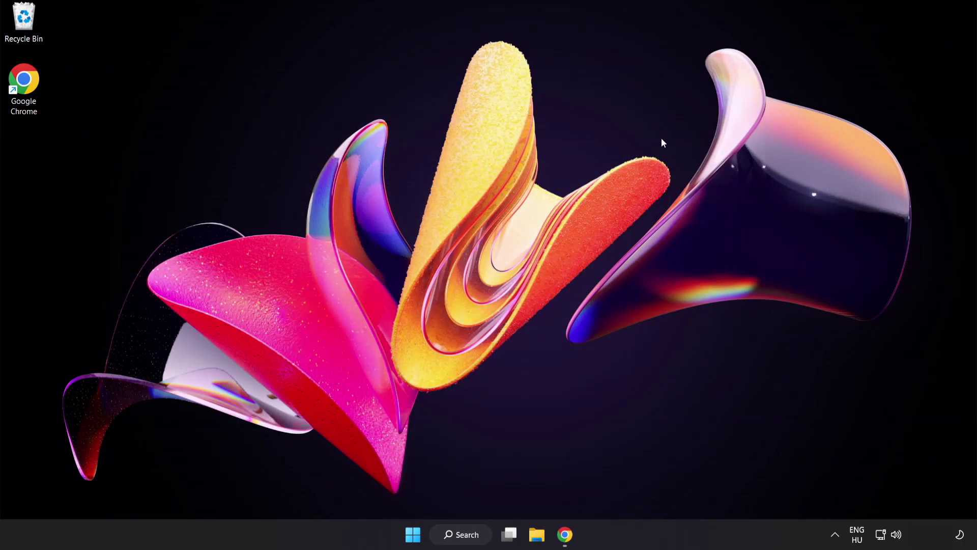
# - Search Windows for 'device manager'
pyautogui.click(471, 534)
pyautogui.write('d')
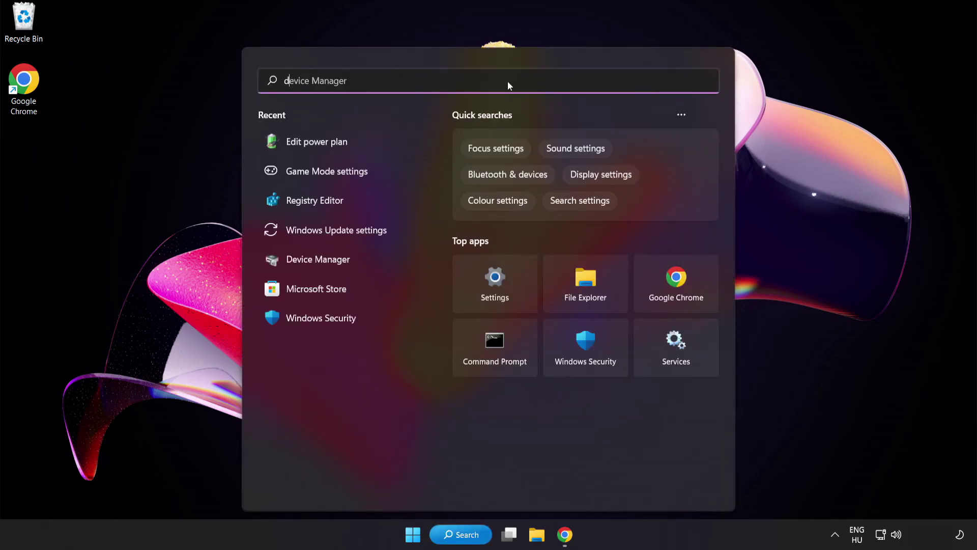
pyautogui.write('evice manager')
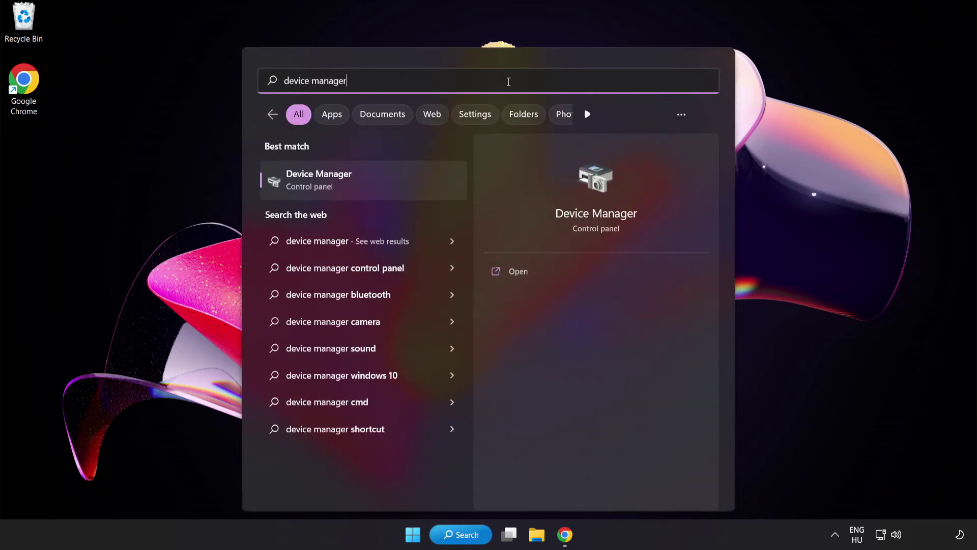
# - In Device Manager, expand Display adapters and bring up VMware SVGA 3D's context menu
pyautogui.click(401, 184)
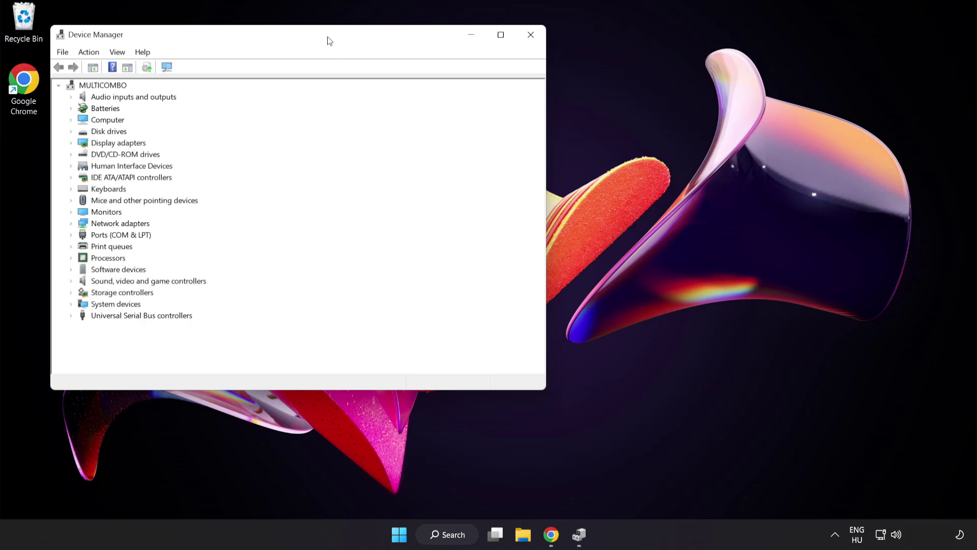
pyautogui.moveTo(328, 37); pyautogui.dragTo(495, 99)
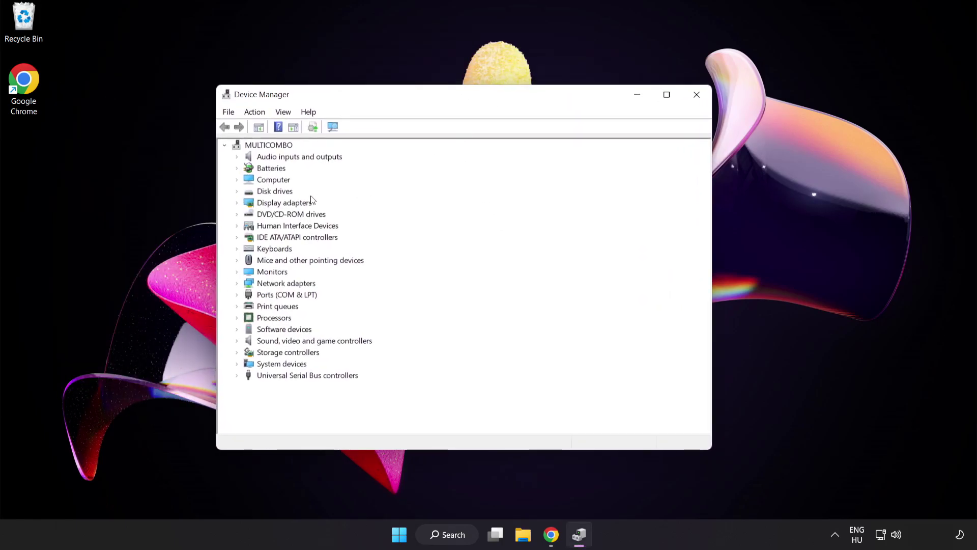
pyautogui.click(251, 204)
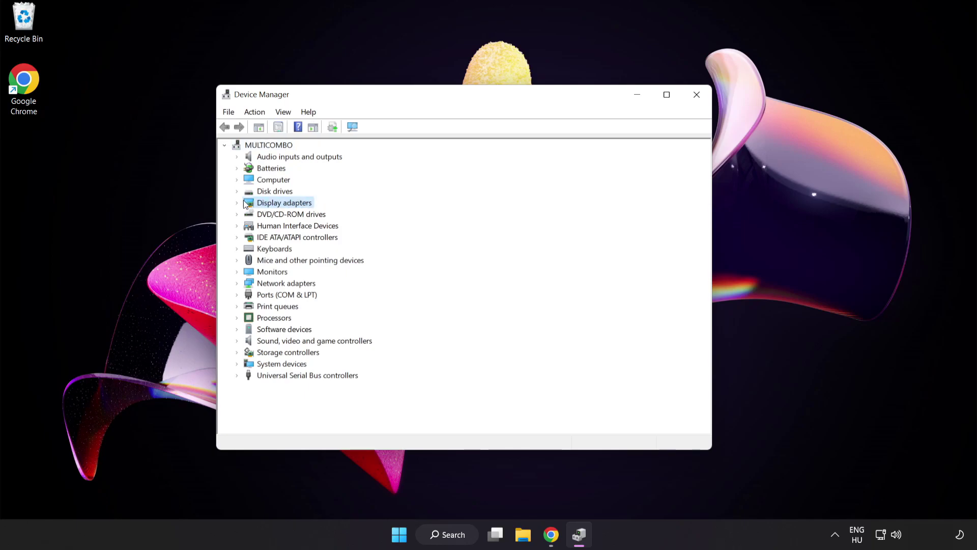
pyautogui.click(237, 203)
pyautogui.click(279, 214)
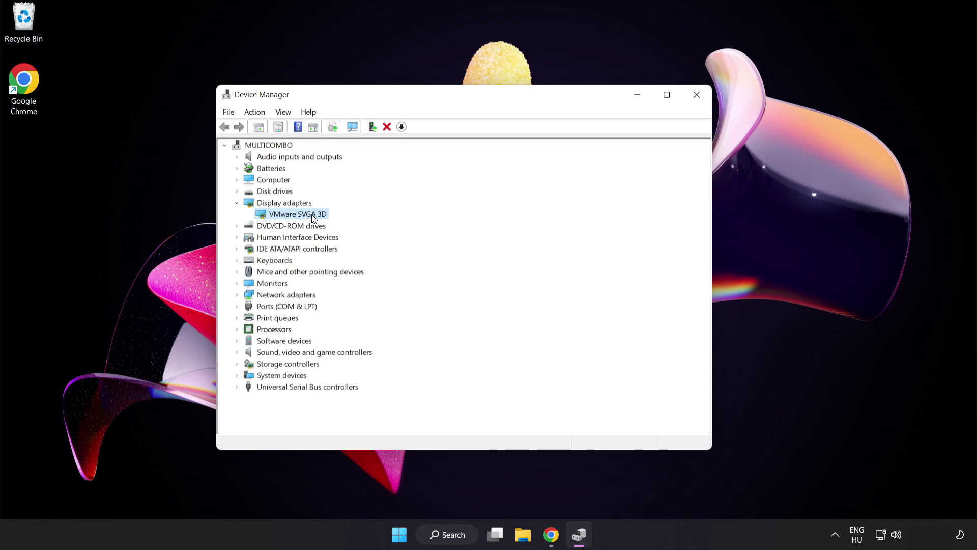
pyautogui.rightClick(311, 215)
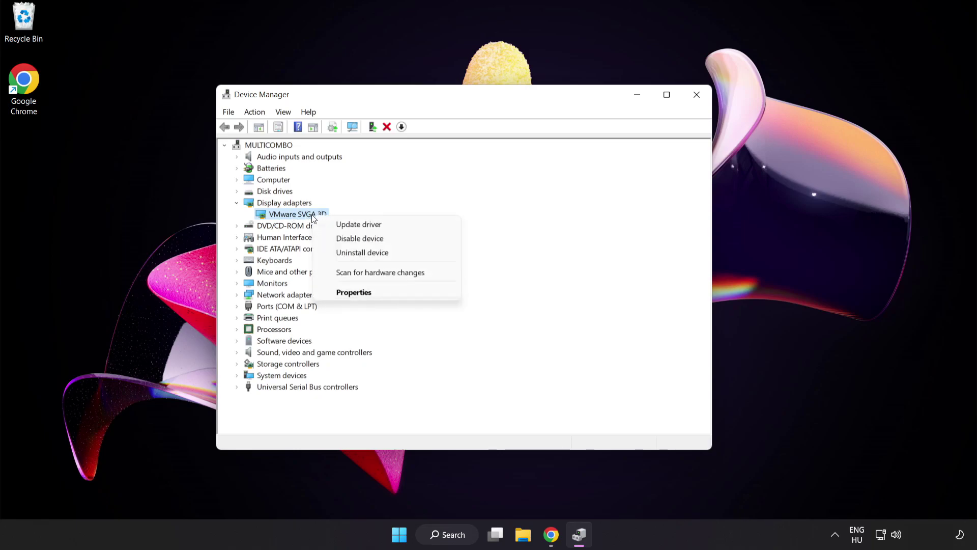
# - Run an automatic driver search for VMware SVGA 3D, then close the result and Device Manager
pyautogui.click(382, 225)
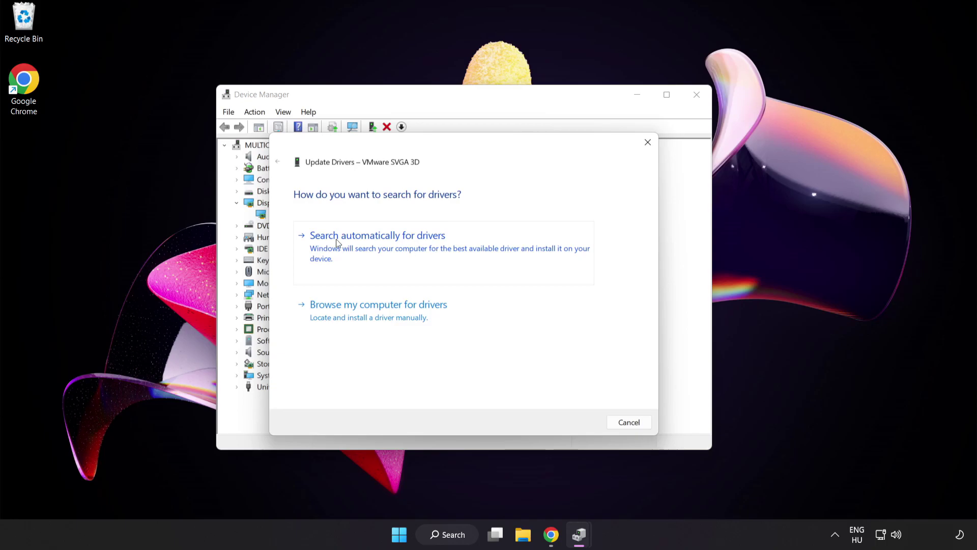
pyautogui.click(404, 248)
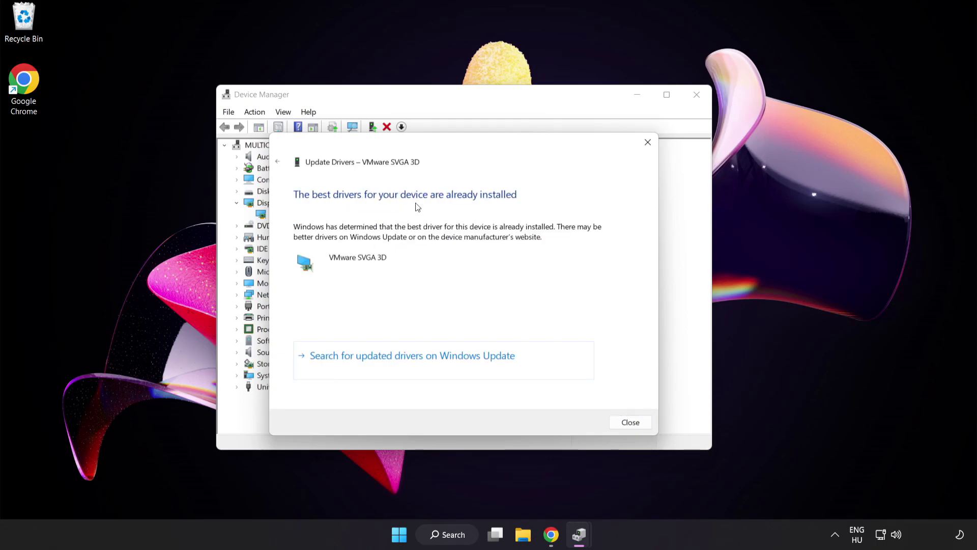
pyautogui.click(630, 423)
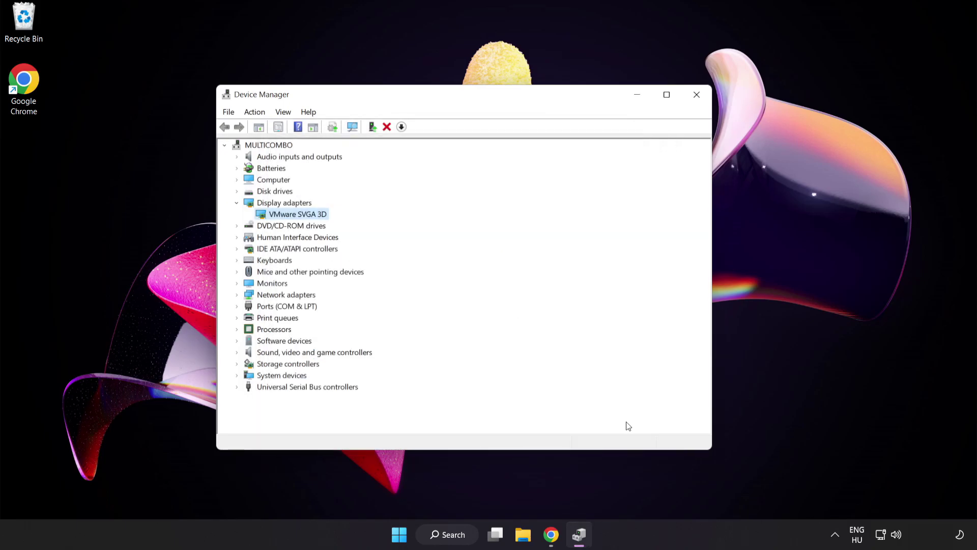
pyautogui.click(693, 102)
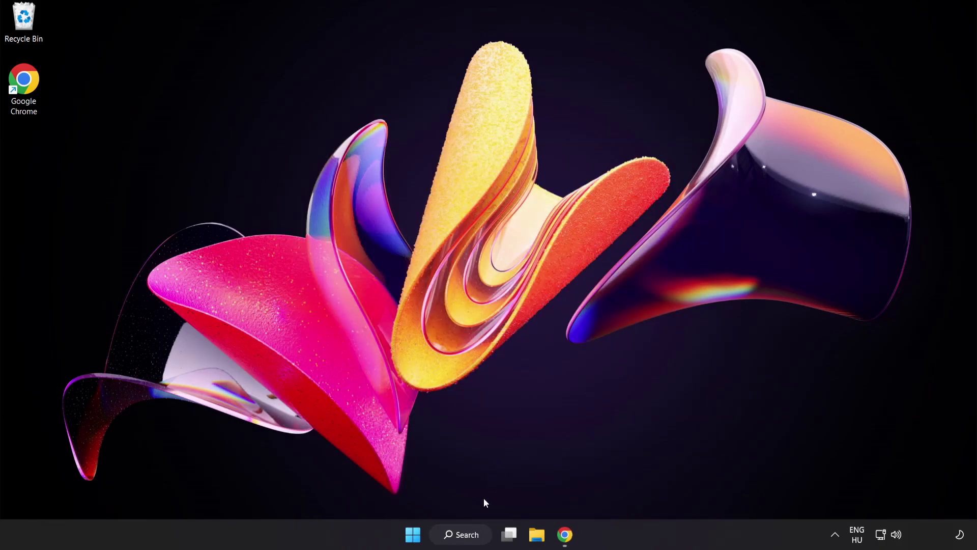
# - Search 'game mode settings' and open the Game Mode page in Settings
pyautogui.click(461, 534)
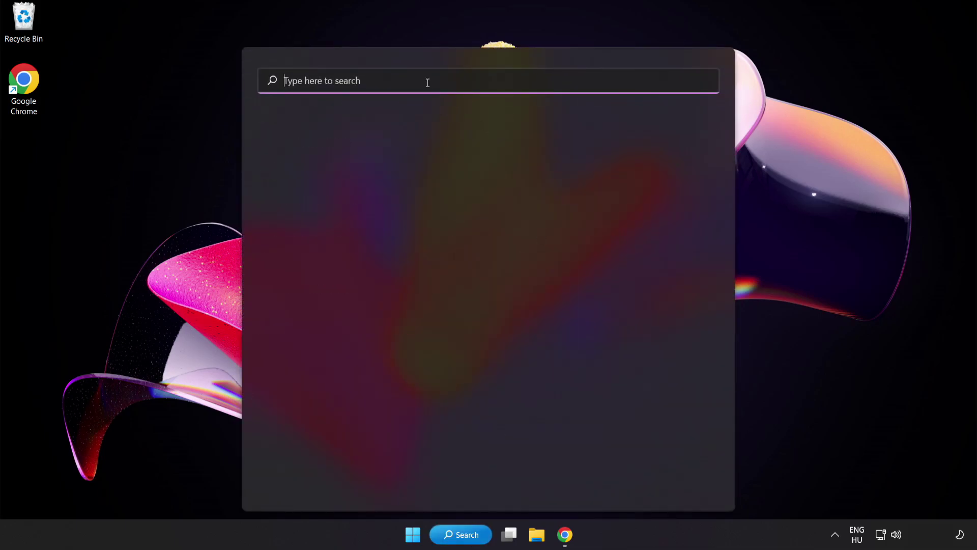
pyautogui.write('game mode settings')
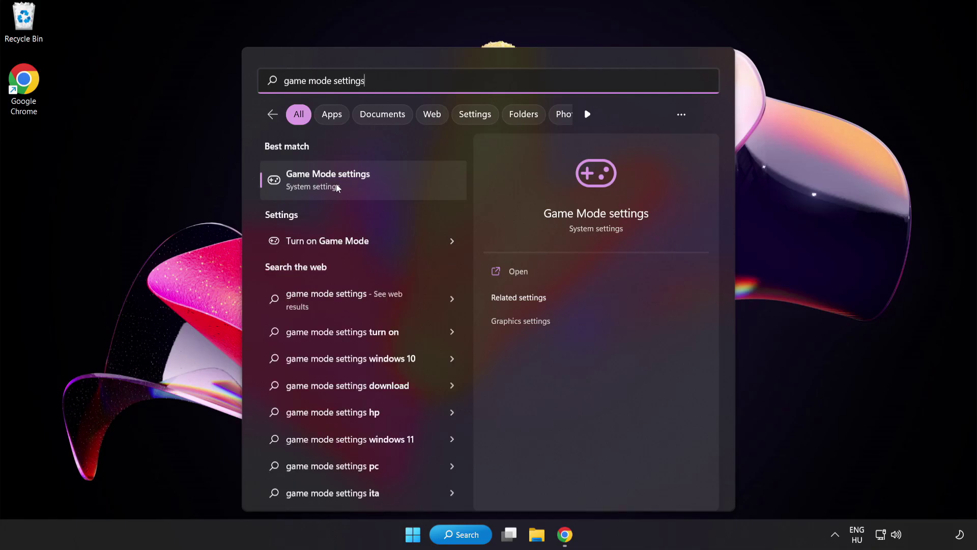
pyautogui.click(356, 184)
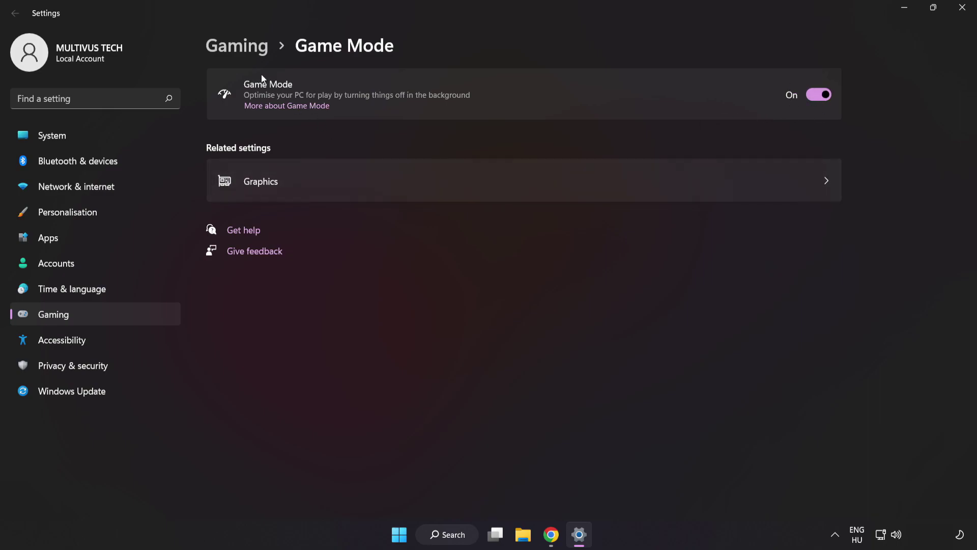
# - Confirm the Xbox Game Bar controller shortcut is Off under Gaming, then close Settings
pyautogui.click(241, 50)
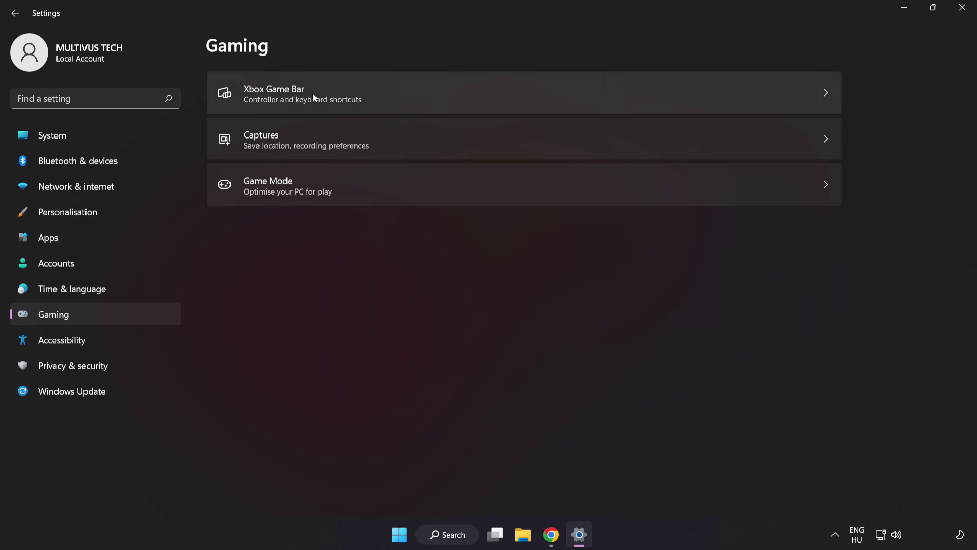
pyautogui.click(704, 90)
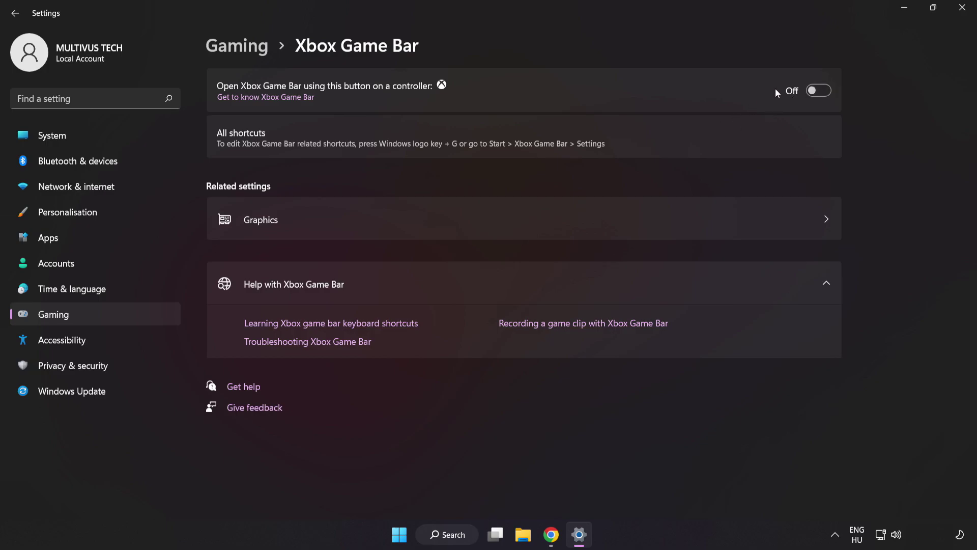
pyautogui.click(964, 10)
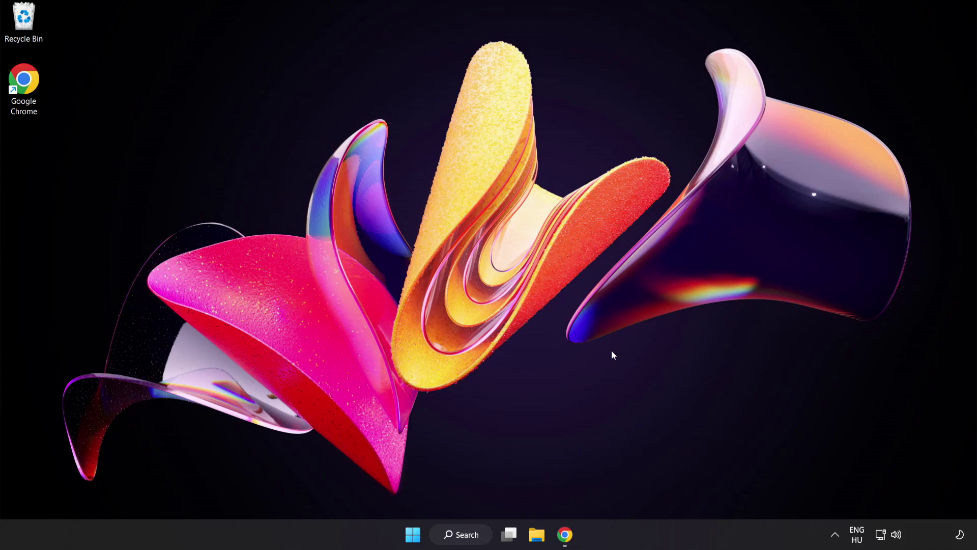
# - Right-click Start to show the Win+X quick-link menu
pyautogui.rightClick(412, 537)
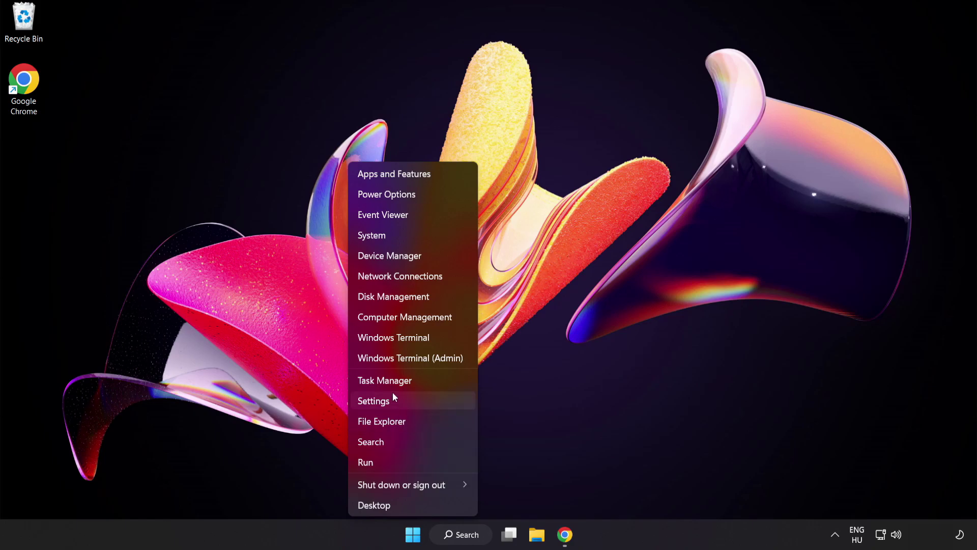
# - Launch Task Manager and end the Google Chrome processes
pyautogui.click(419, 379)
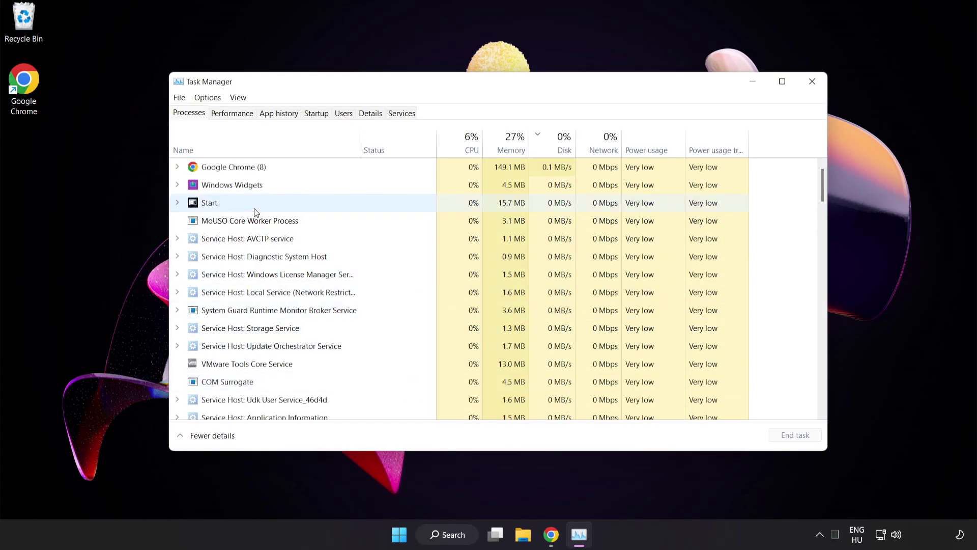
pyautogui.click(250, 169)
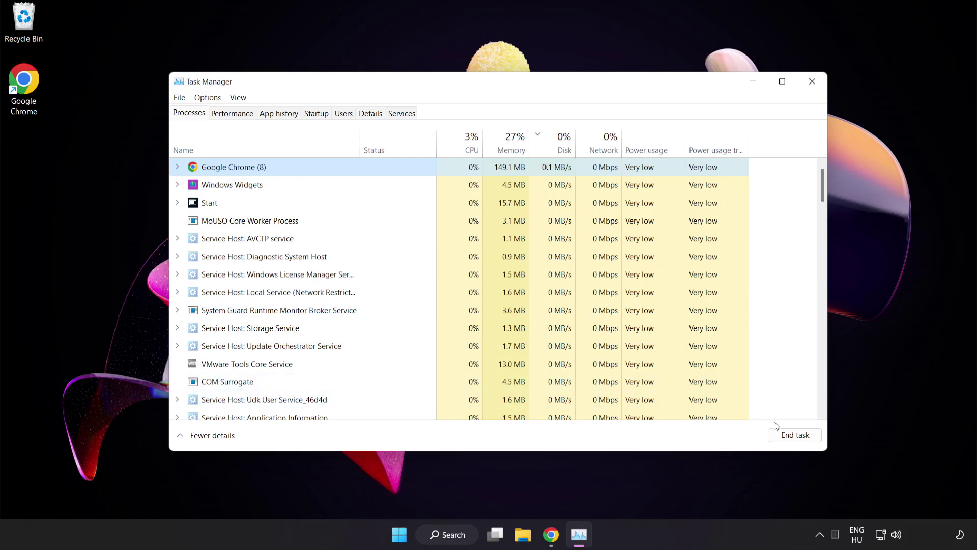
pyautogui.click(791, 436)
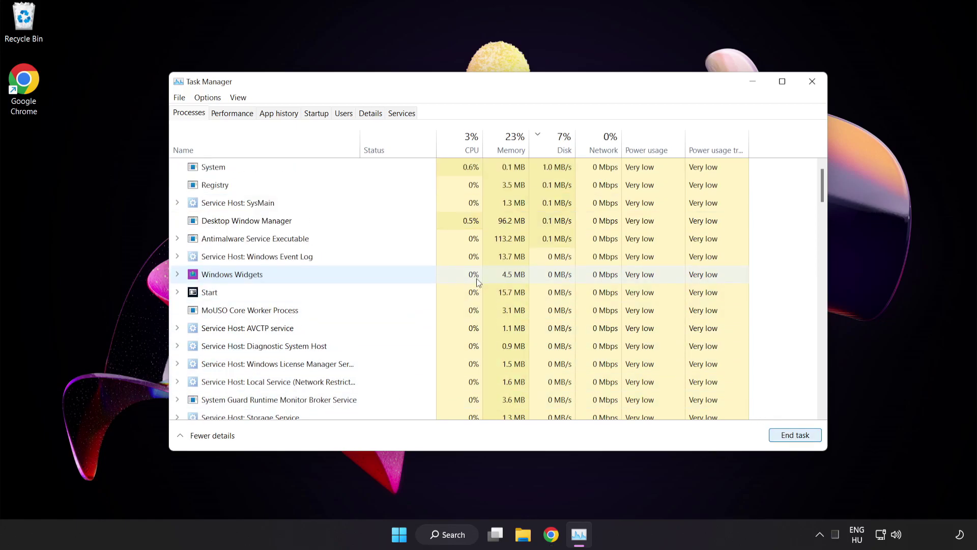
pyautogui.moveTo(821, 187)
pyautogui.mouseDown()
pyautogui.moveTo(820, 341)
pyautogui.moveTo(814, 156)
pyautogui.mouseUp()
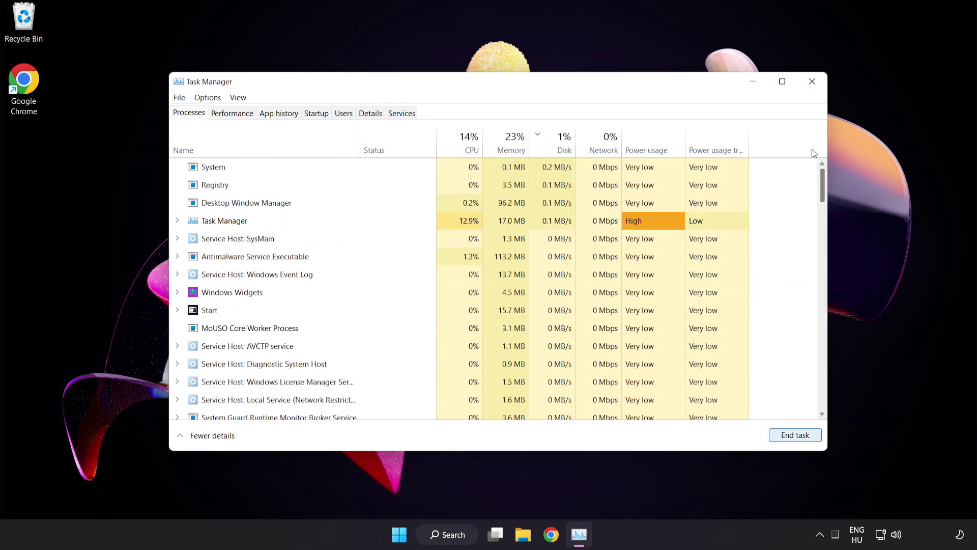
# - Disable Cortana, Phone Link and Terminal as startup apps, then close Task Manager
pyautogui.click(319, 114)
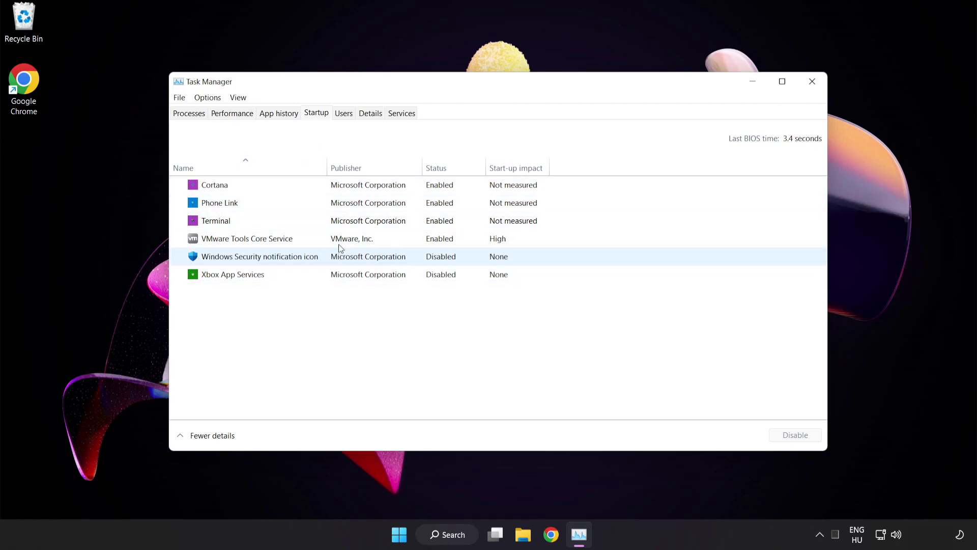
pyautogui.click(342, 188)
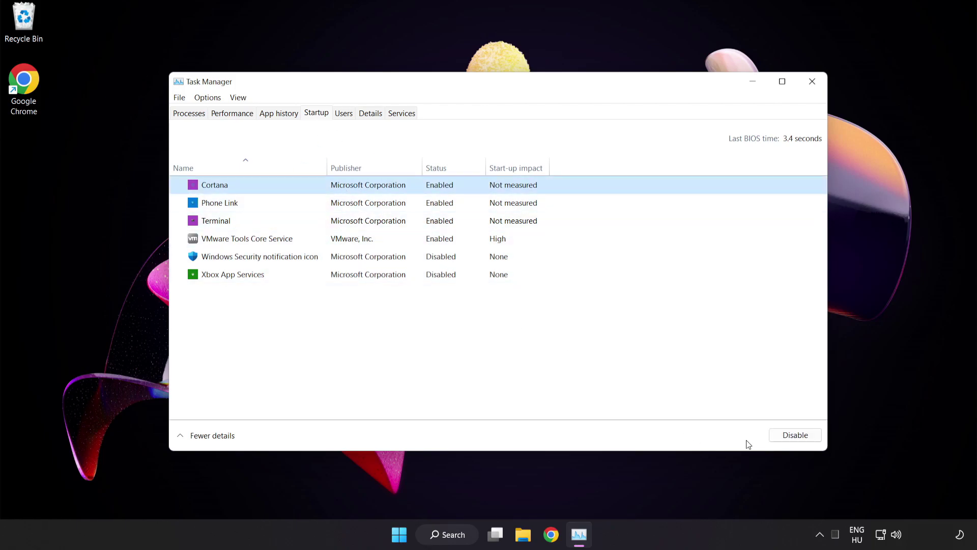
pyautogui.click(793, 435)
pyautogui.click(286, 204)
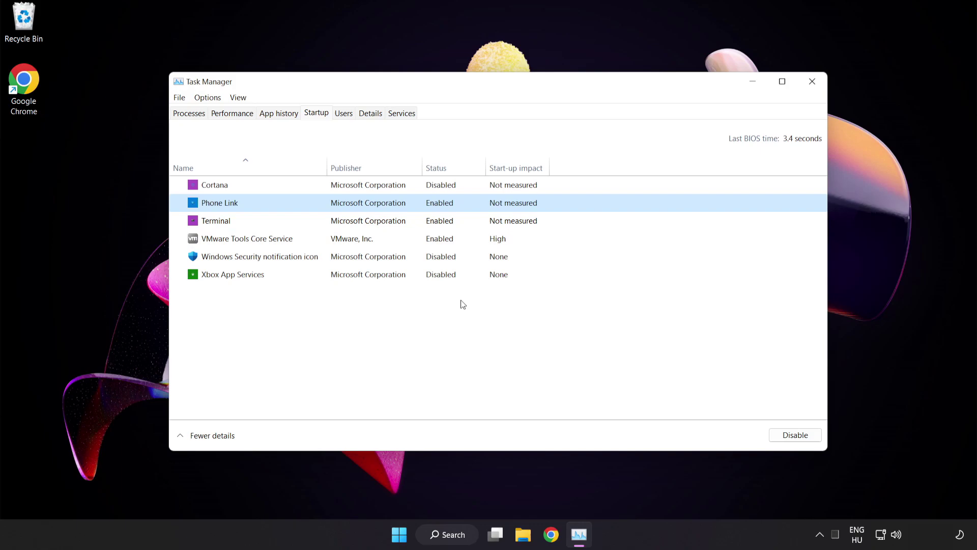
pyautogui.click(791, 435)
pyautogui.click(390, 224)
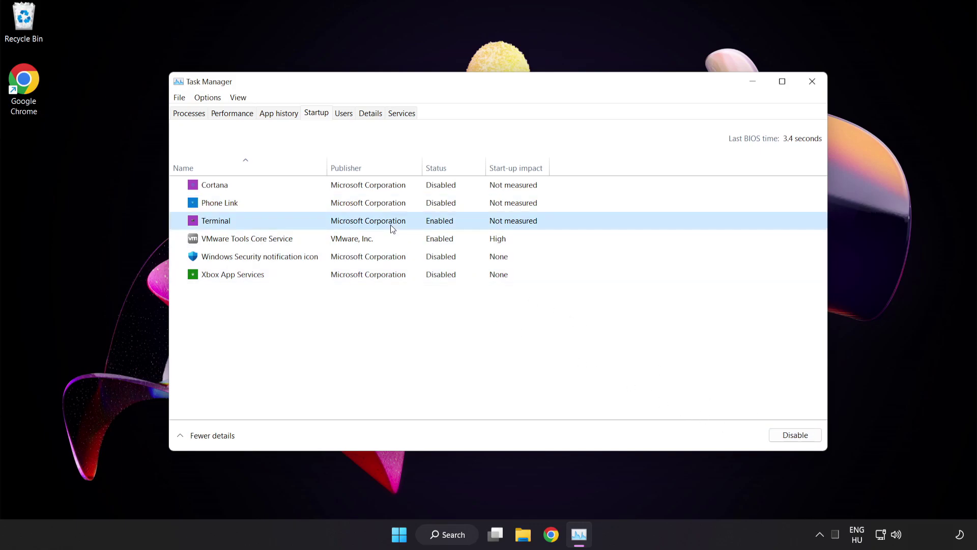
pyautogui.click(784, 433)
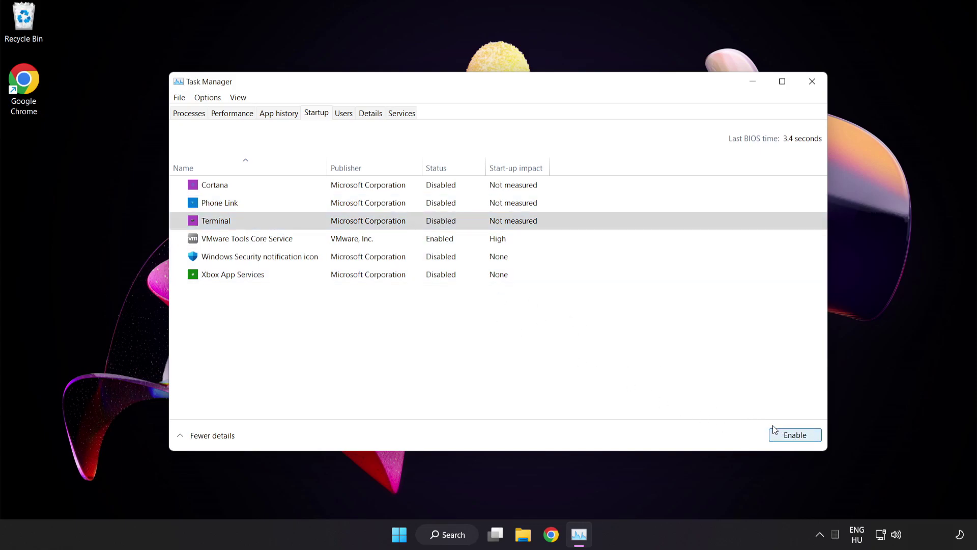
pyautogui.click(812, 81)
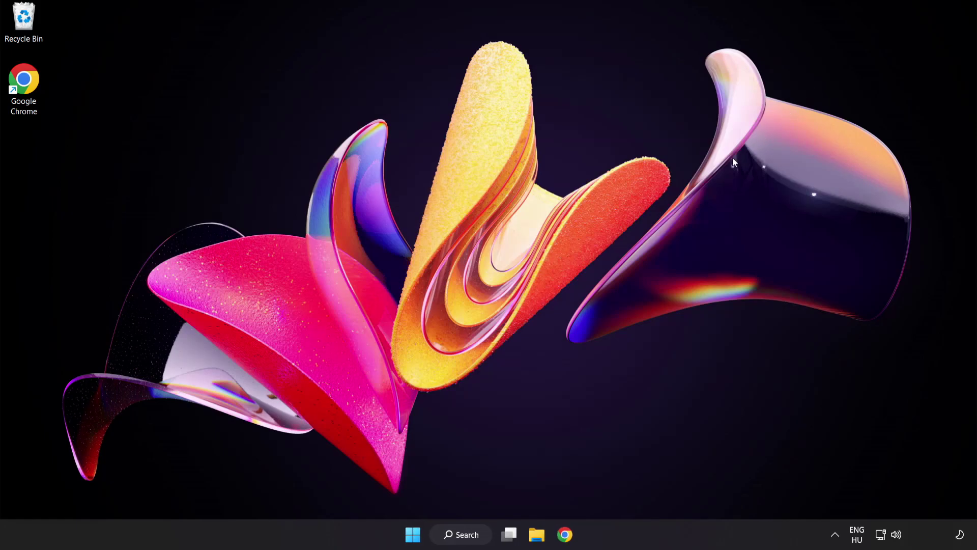
# - Find Windows Update by searching 'update', confirm it reports up to date, then close Settings
pyautogui.click(464, 537)
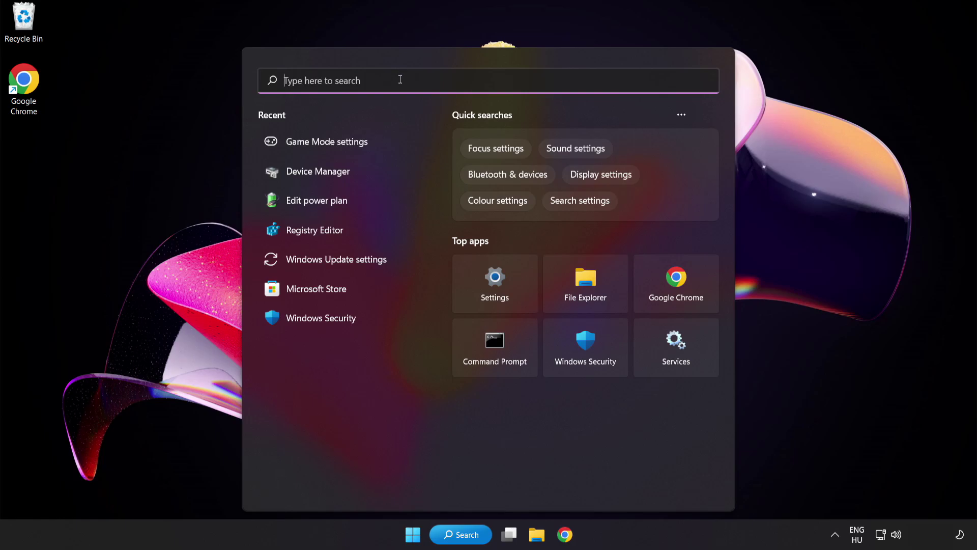
pyautogui.write('update')
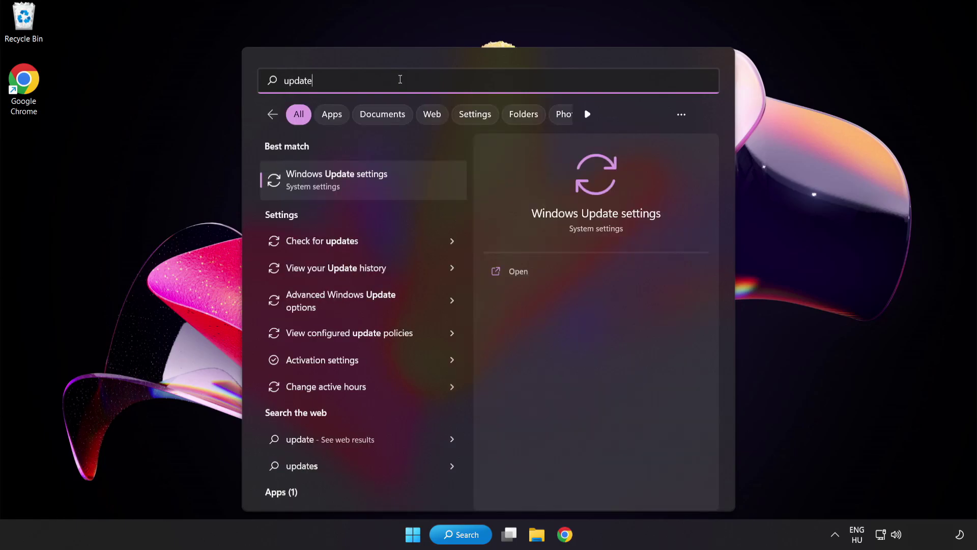
pyautogui.click(400, 177)
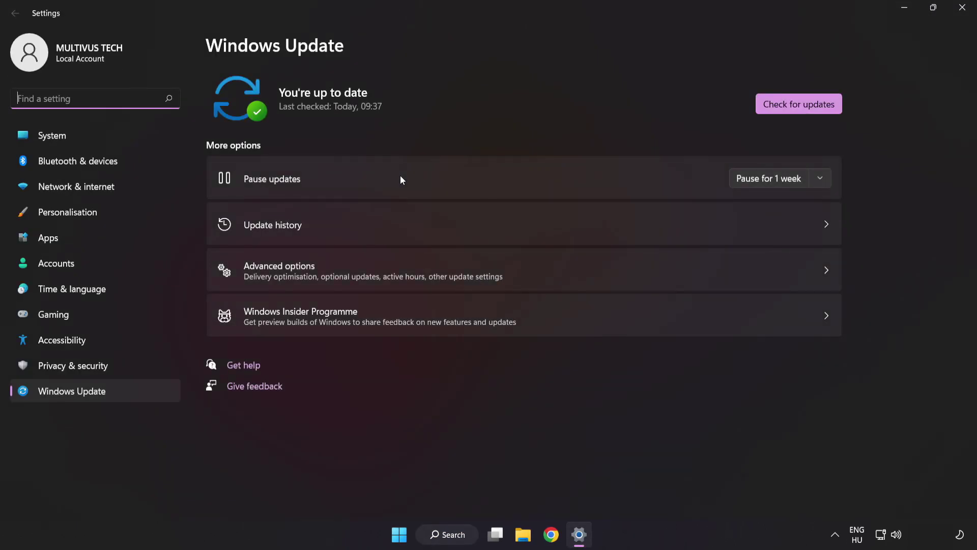
pyautogui.click(787, 109)
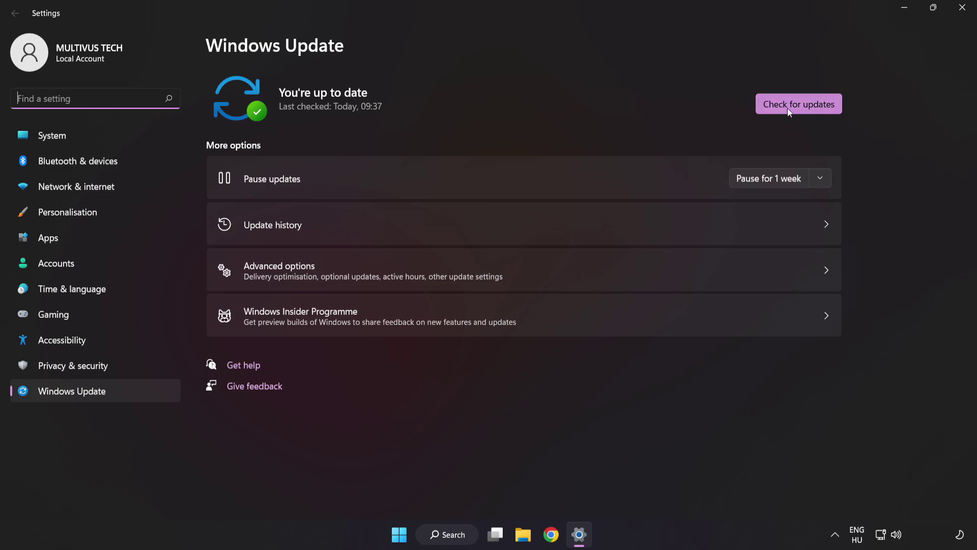
pyautogui.click(798, 108)
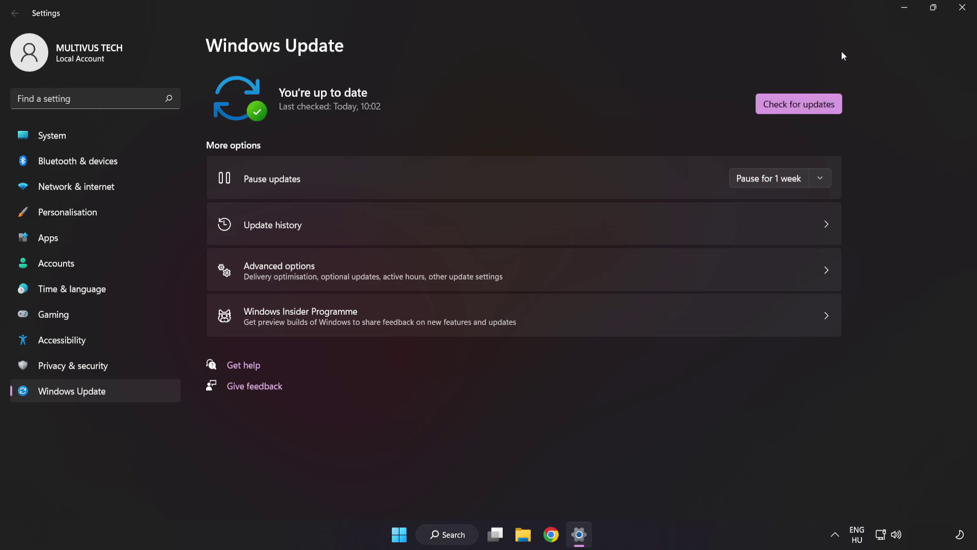
pyautogui.click(962, 8)
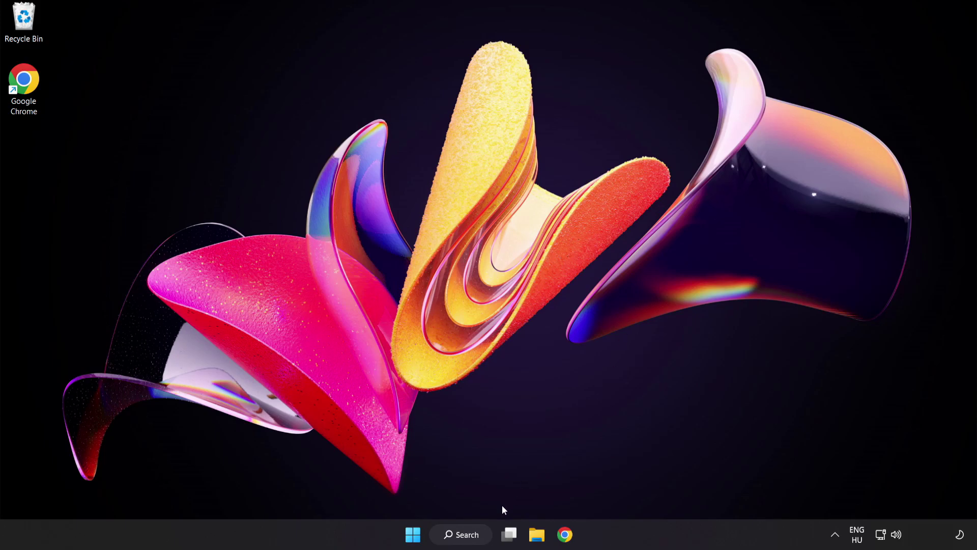
# - Launch Registry Editor from a Windows search for 'regedit'
pyautogui.click(471, 538)
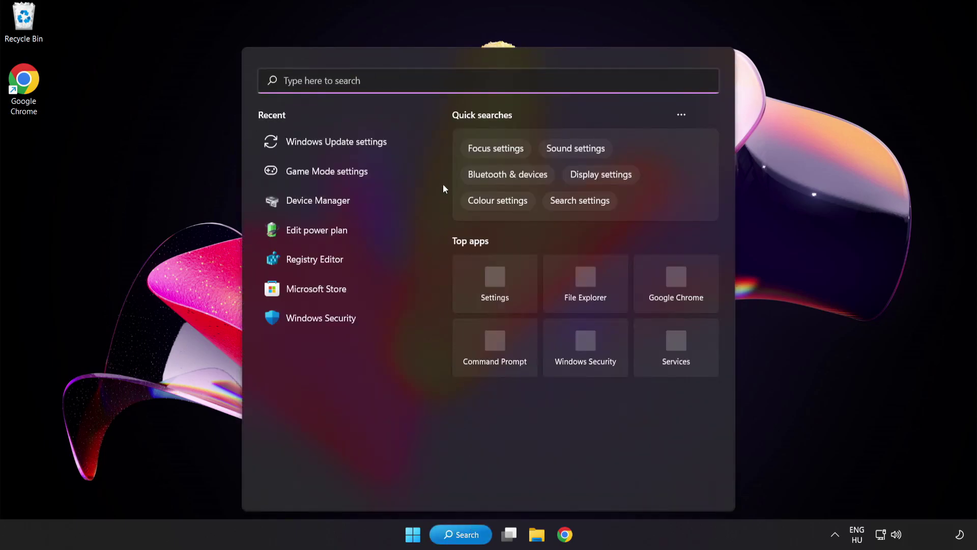
pyautogui.write('rege')
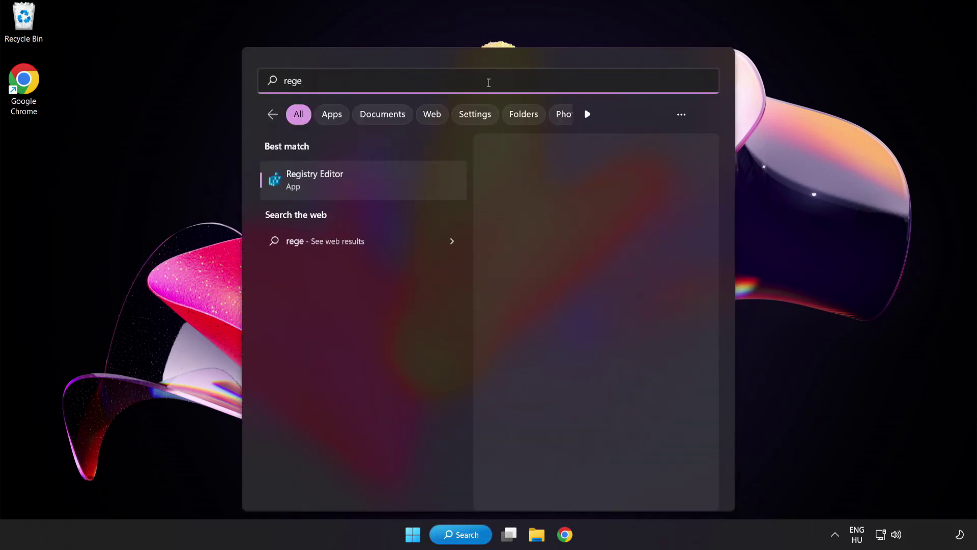
pyautogui.write('dit')
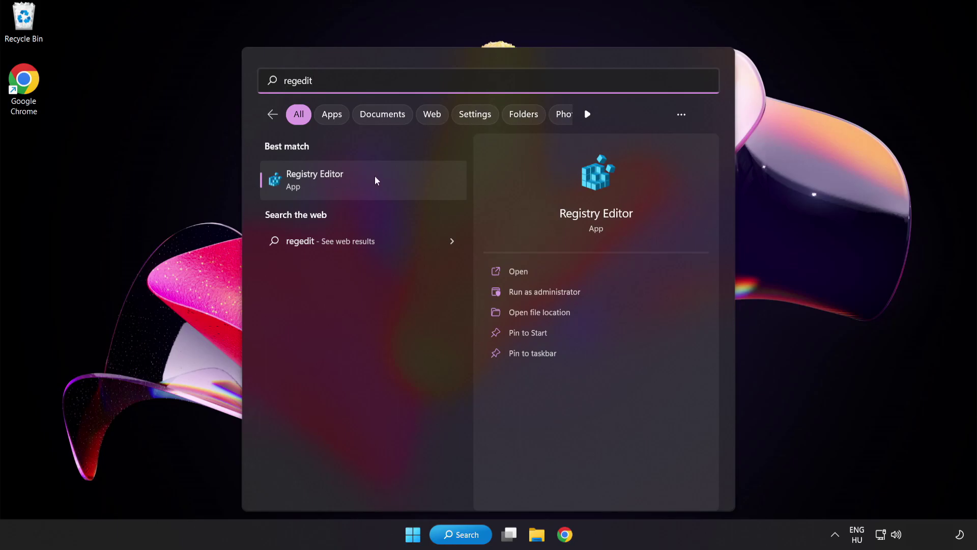
pyautogui.click(376, 179)
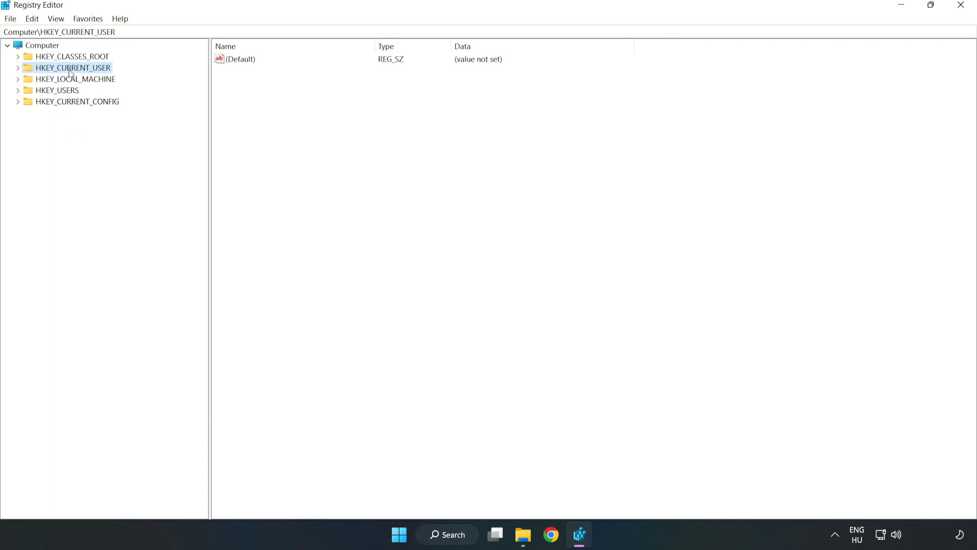
# - Navigate to HKEY_CURRENT_USER\System\GameConfigStore in the registry tree
pyautogui.click(19, 68)
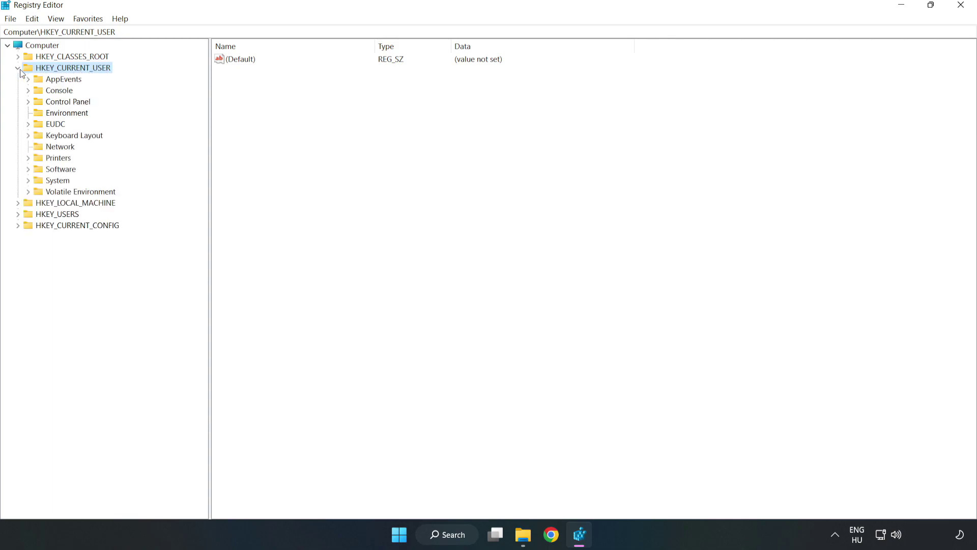
pyautogui.click(28, 181)
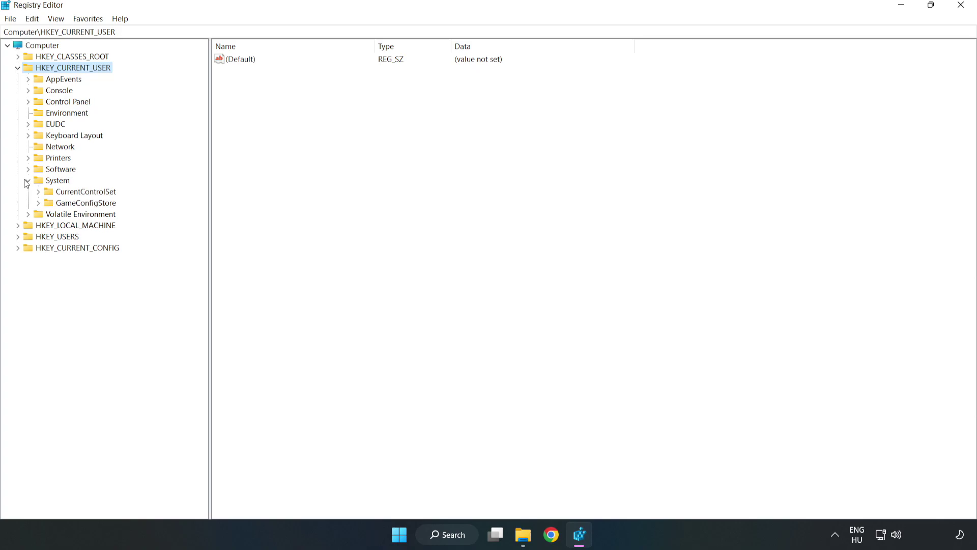
pyautogui.click(82, 204)
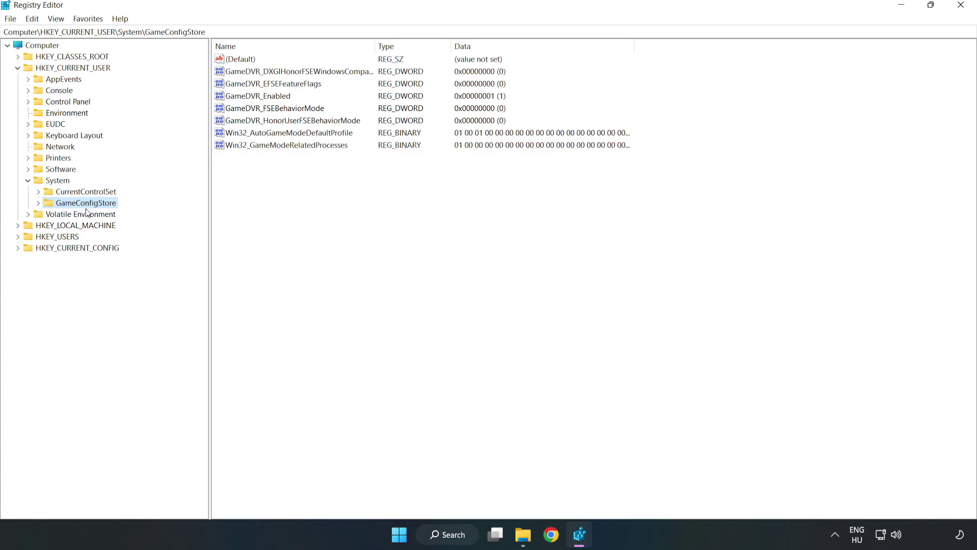
# - Change GameDVR_Enabled's value data from 1 to 0
pyautogui.click(240, 100)
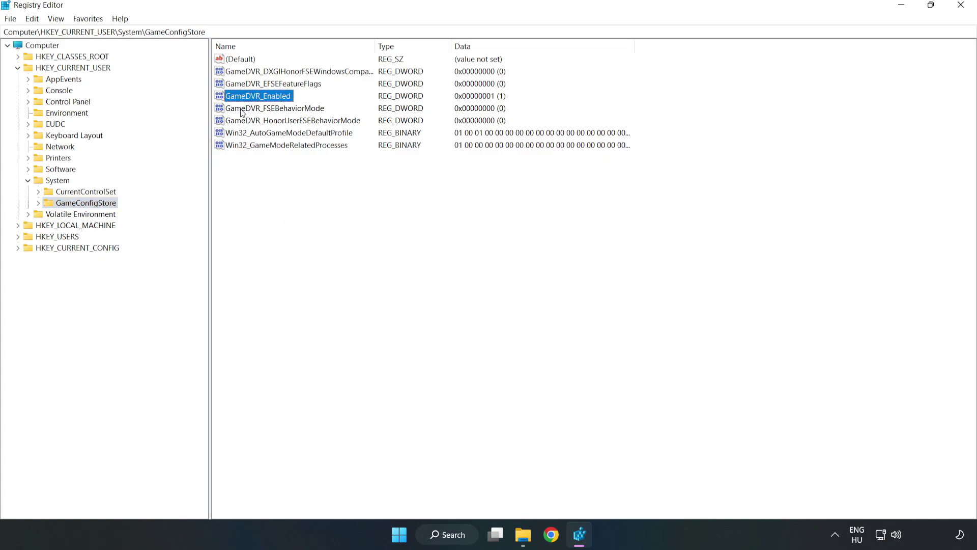
pyautogui.rightClick(267, 101)
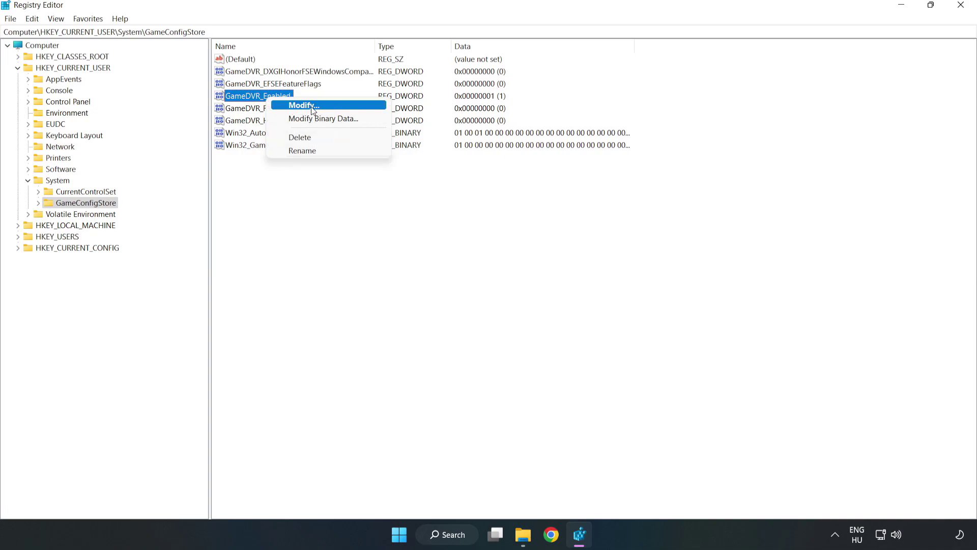
pyautogui.click(311, 106)
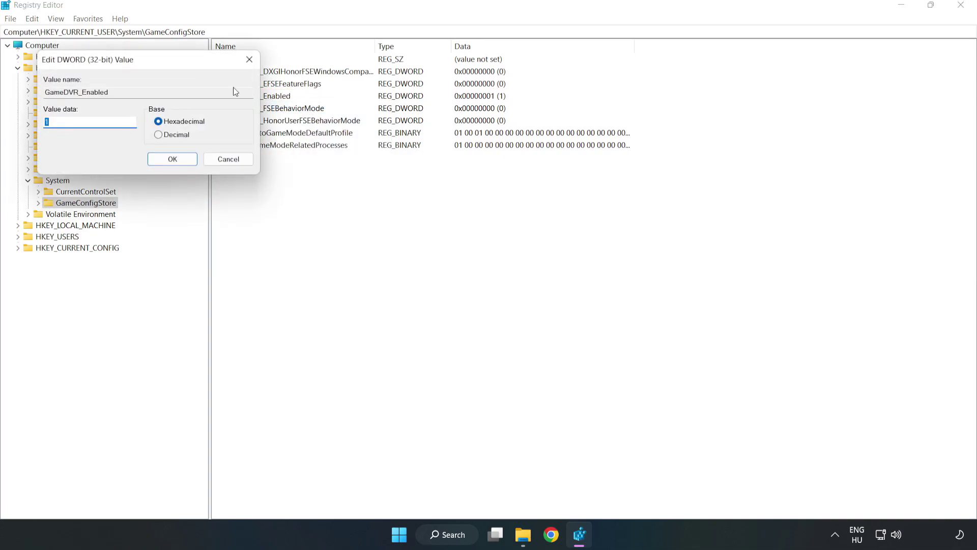
pyautogui.moveTo(195, 69); pyautogui.dragTo(544, 207)
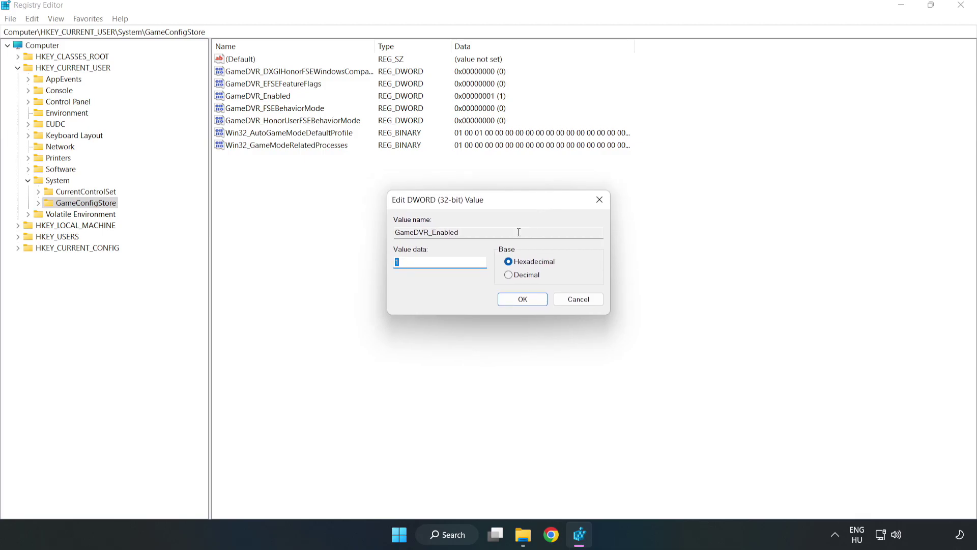
pyautogui.moveTo(408, 266); pyautogui.dragTo(375, 256)
pyautogui.write('0')
pyautogui.click(523, 299)
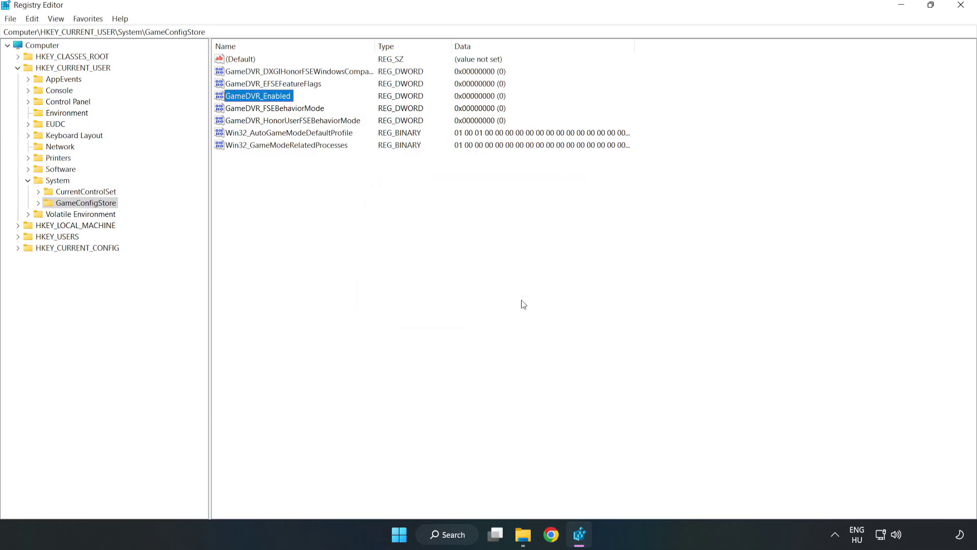
# - Collapse HKEY_CURRENT_USER and drill into HKLM\SOFTWARE\Microsoft\PolicyManager\default\ApplicationManagement\AllowGameDVR
pyautogui.click(18, 68)
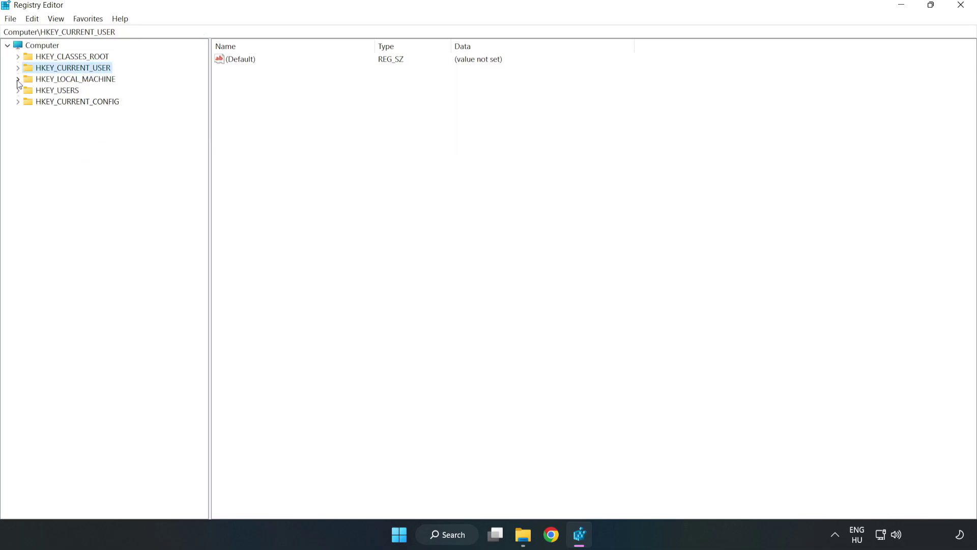
pyautogui.click(17, 80)
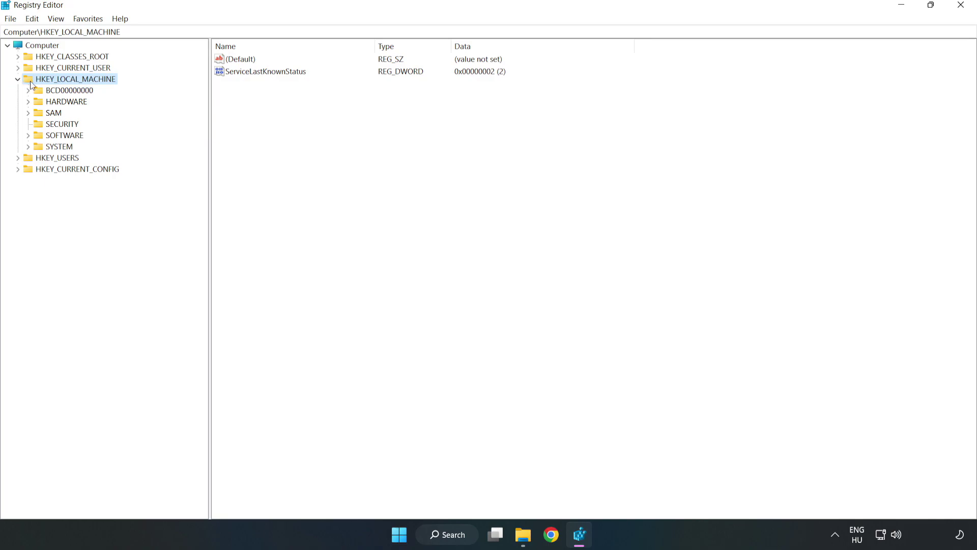
pyautogui.click(29, 135)
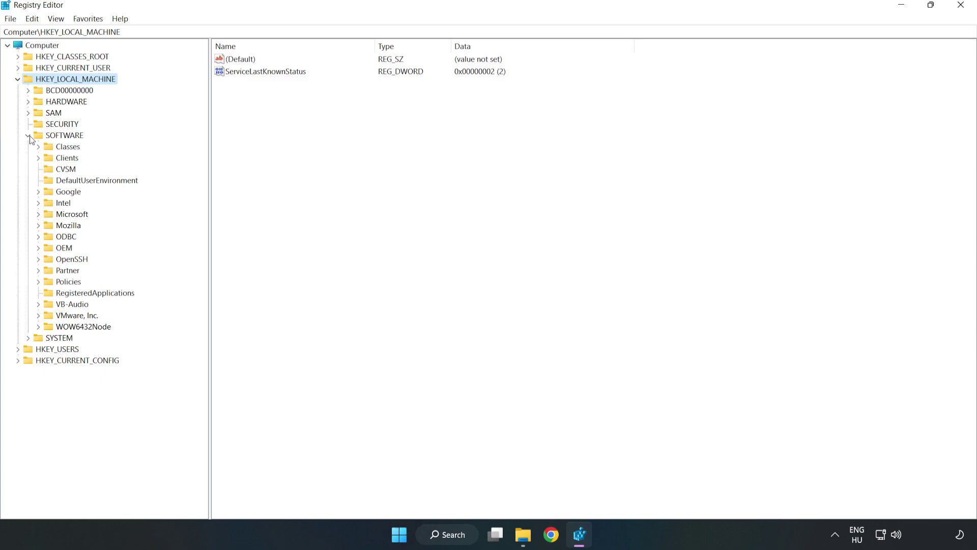
pyautogui.click(38, 215)
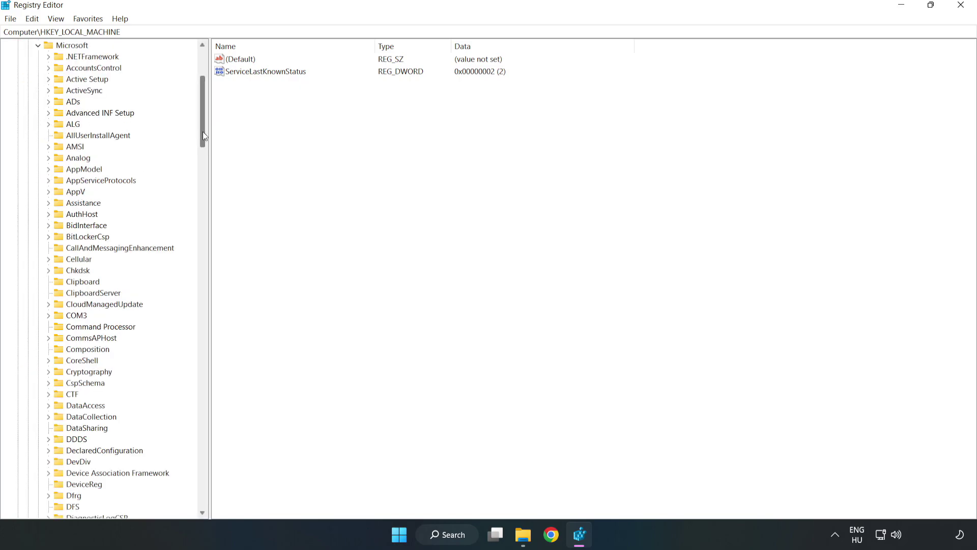
pyautogui.moveTo(202, 131); pyautogui.dragTo(220, 362)
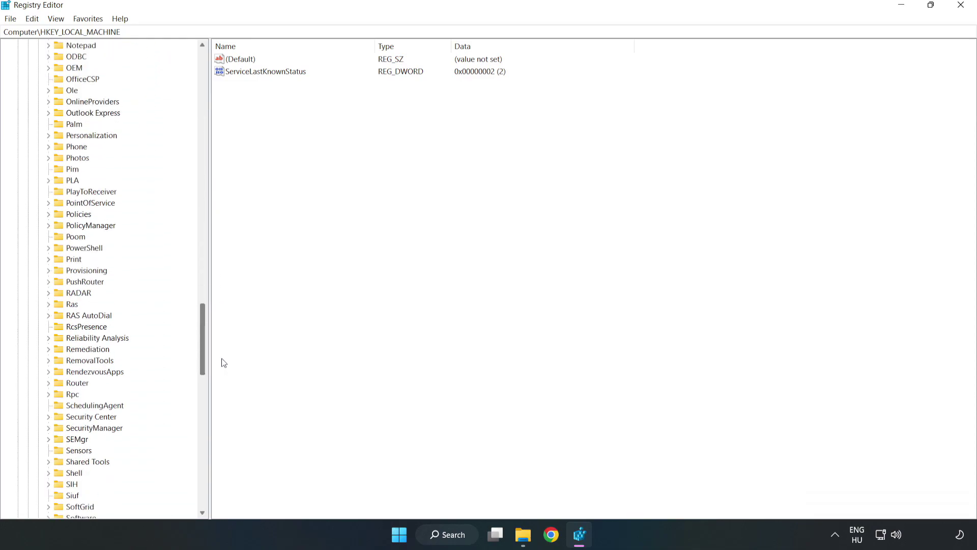
pyautogui.click(49, 226)
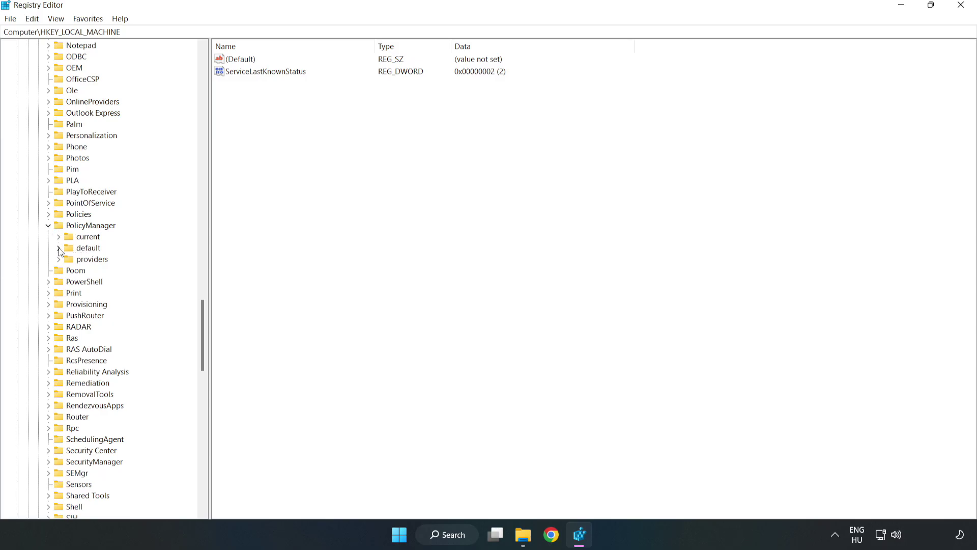
pyautogui.click(58, 248)
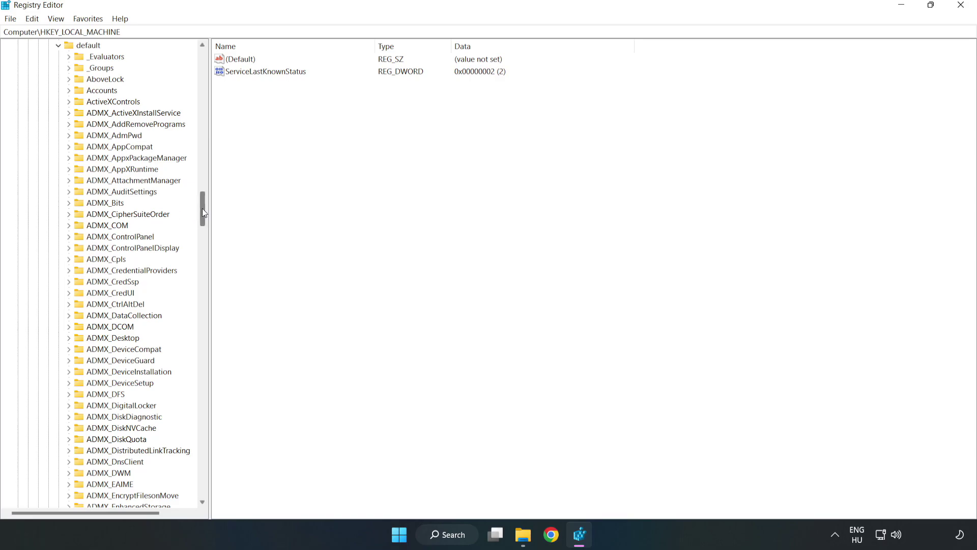
pyautogui.moveTo(203, 208); pyautogui.dragTo(199, 326)
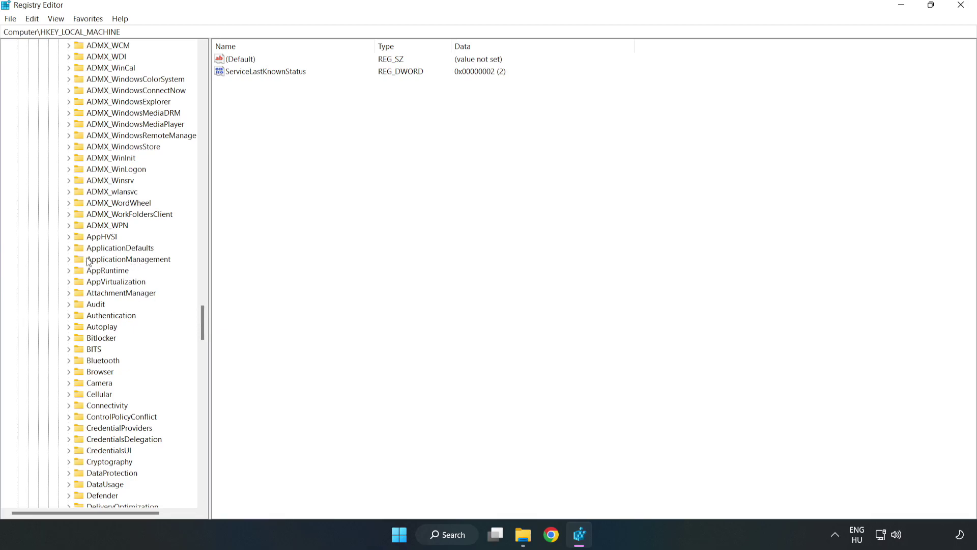
pyautogui.click(71, 257)
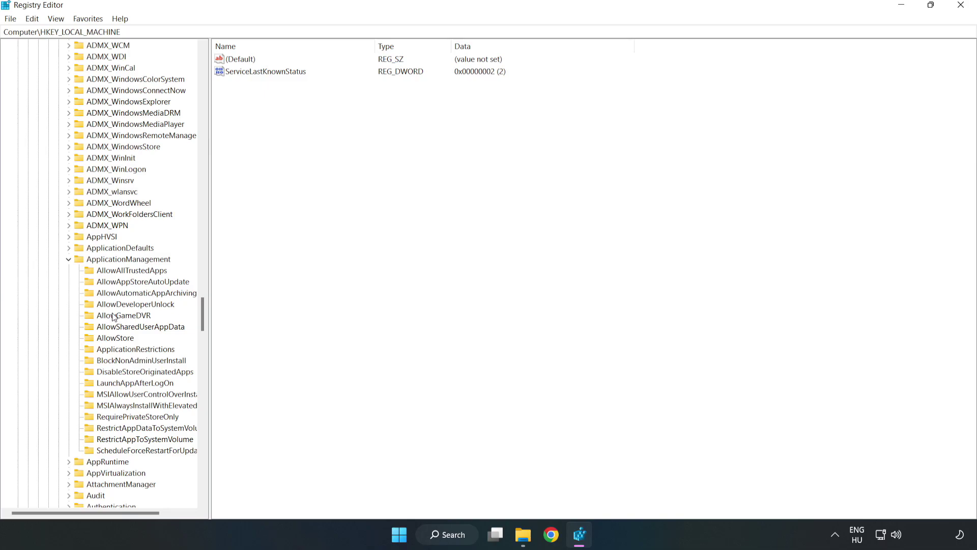
pyautogui.click(114, 316)
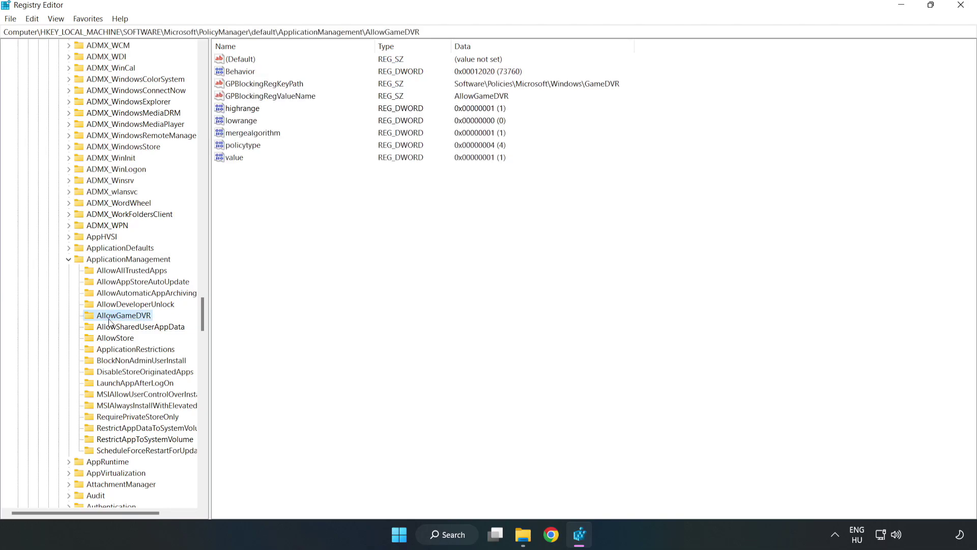
# - Change AllowGameDVR's 'value' entry data from 1 to 0
pyautogui.click(228, 159)
pyautogui.rightClick(248, 162)
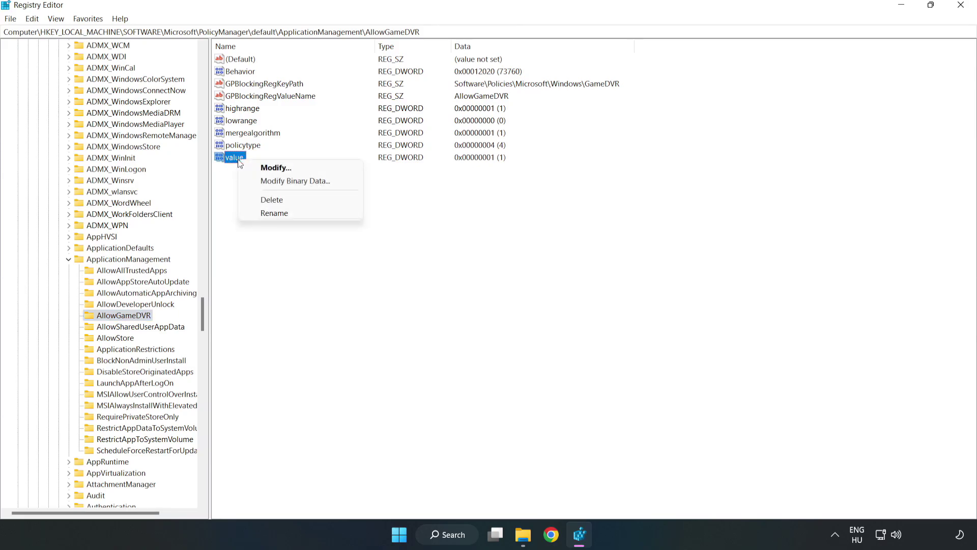
pyautogui.click(281, 169)
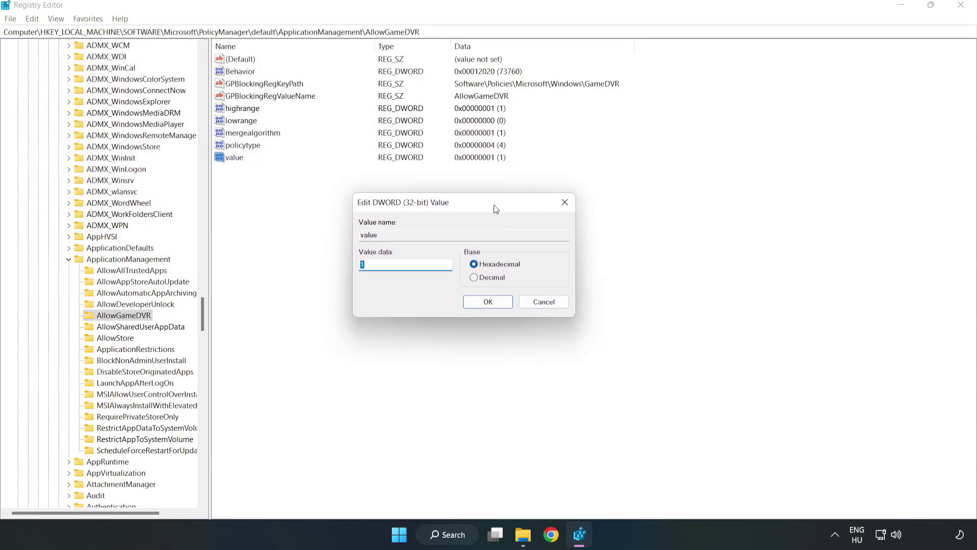
pyautogui.moveTo(496, 209); pyautogui.dragTo(498, 202)
pyautogui.click(391, 261)
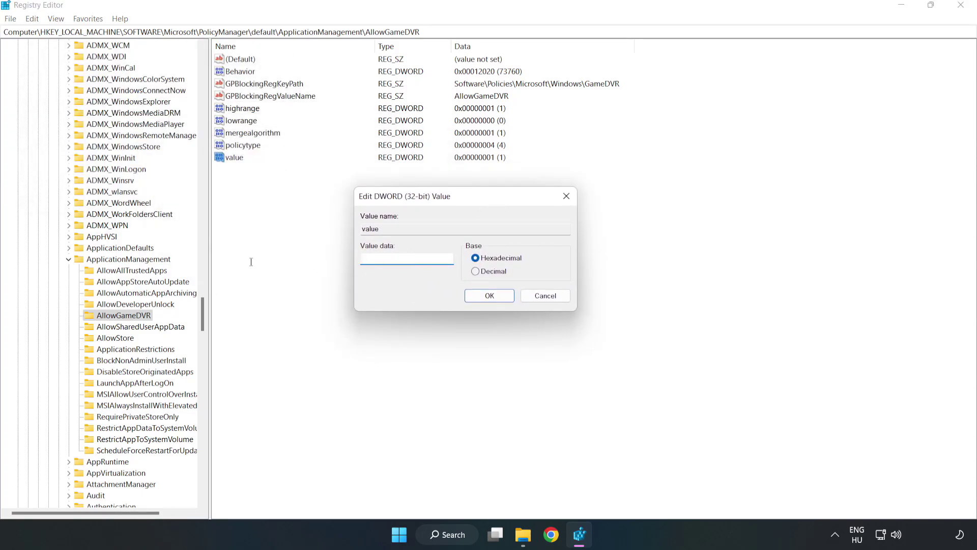
pyautogui.write('0')
pyautogui.click(490, 295)
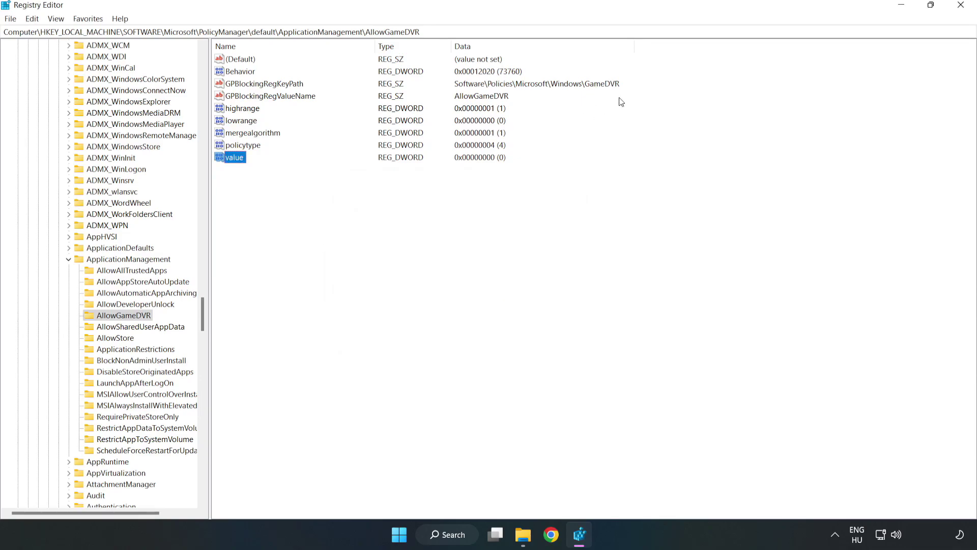
# - Close Registry Editor and download dxwebsetup.exe from the DirectX page in Chrome
pyautogui.click(961, 8)
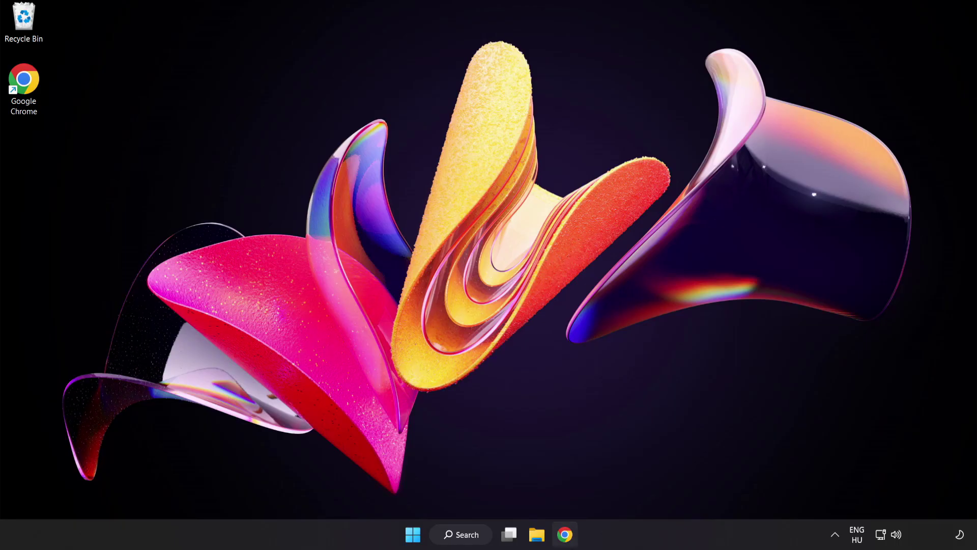
pyautogui.click(565, 535)
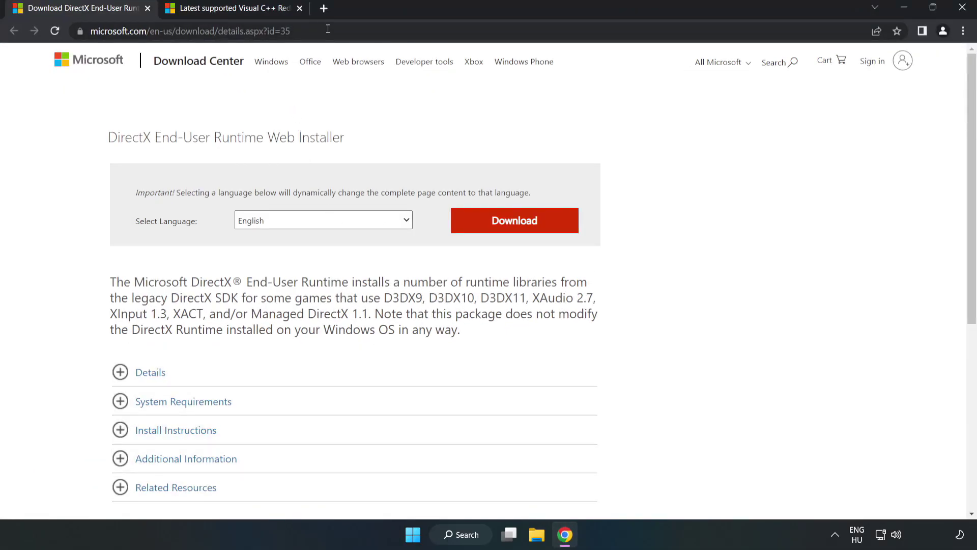
pyautogui.click(128, 31)
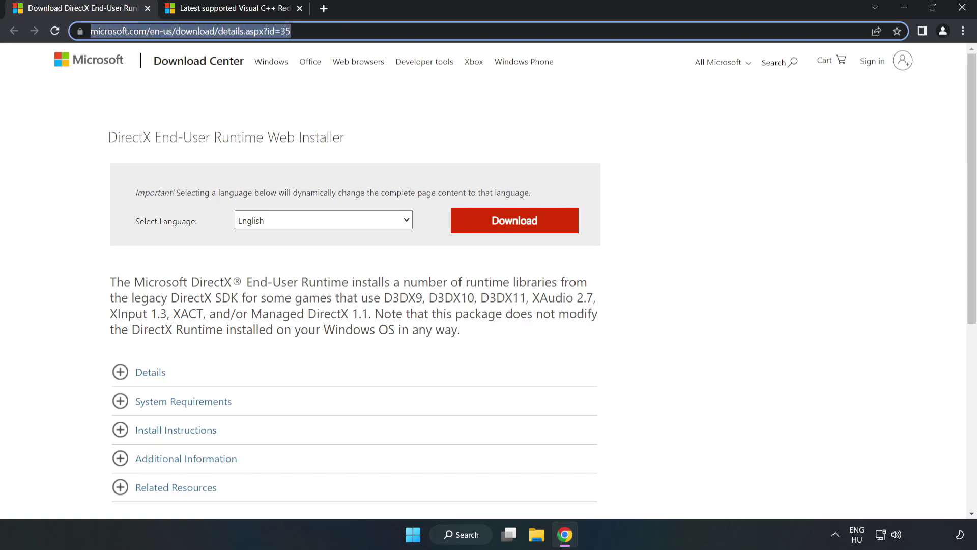
pyautogui.click(397, 121)
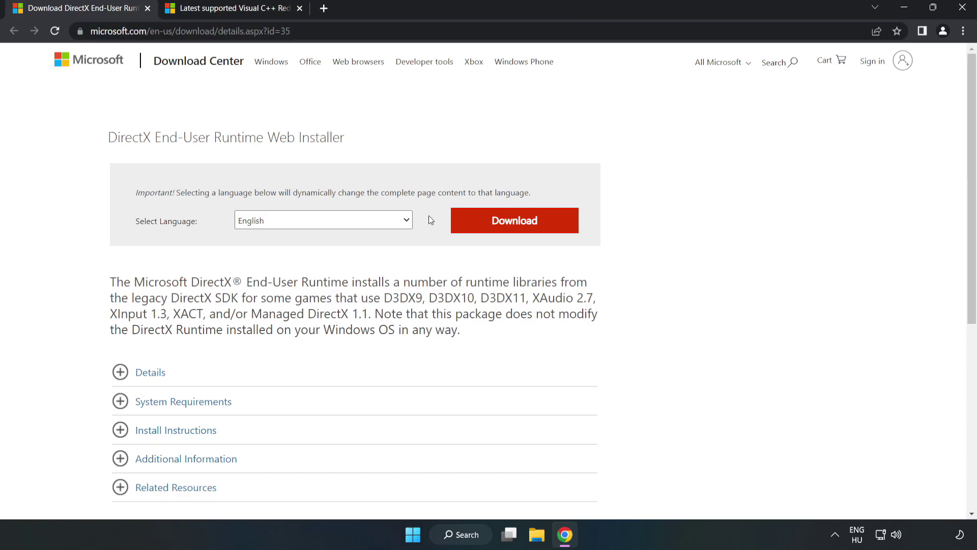
pyautogui.click(521, 232)
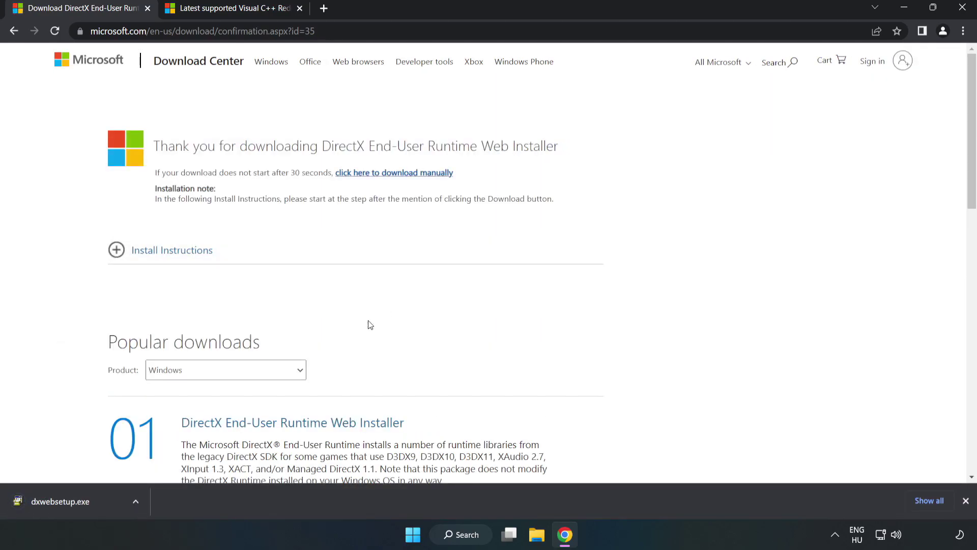
# - Run dxwebsetup.exe, accept the license, decline Bing Bar, and finish DirectX setup
pyautogui.click(99, 504)
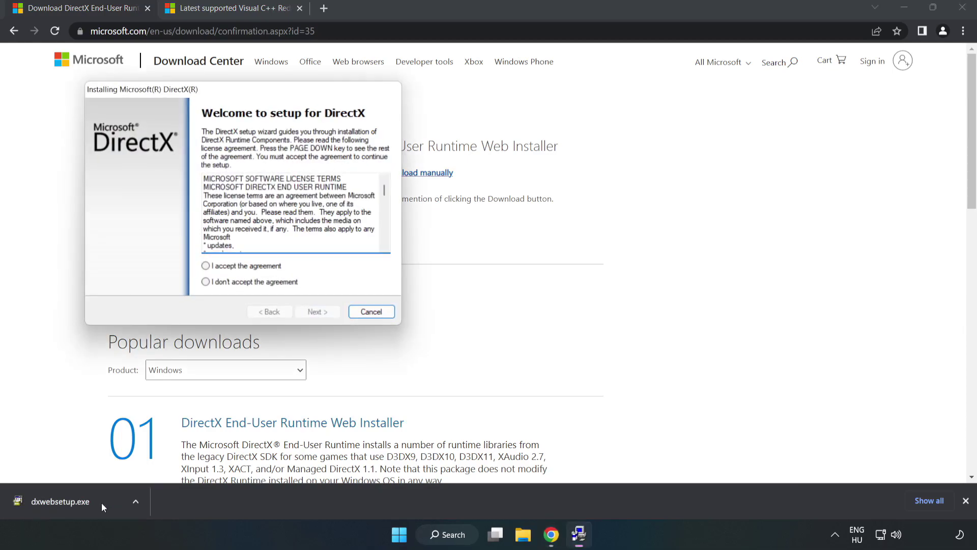
pyautogui.moveTo(211, 89); pyautogui.dragTo(456, 135)
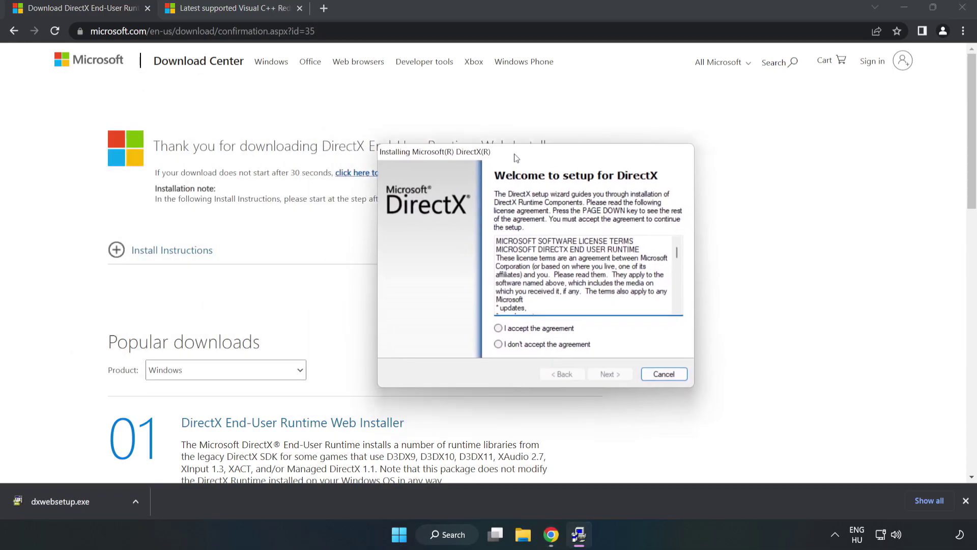
pyautogui.moveTo(629, 239); pyautogui.dragTo(629, 300)
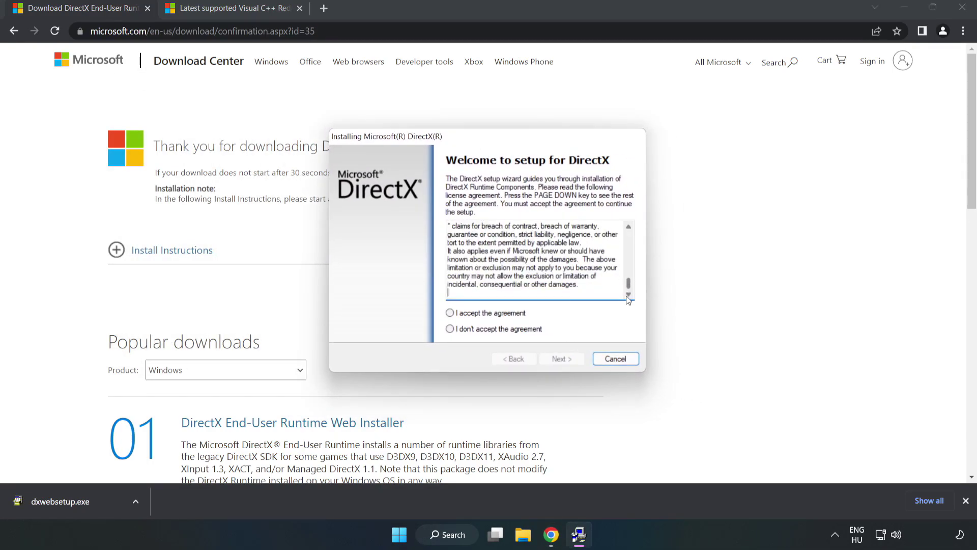
pyautogui.click(450, 313)
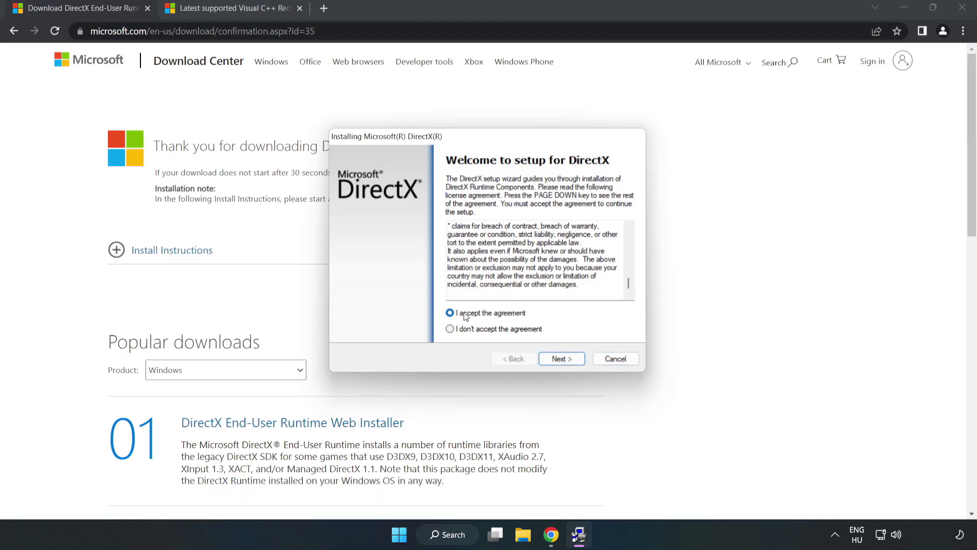
pyautogui.click(566, 359)
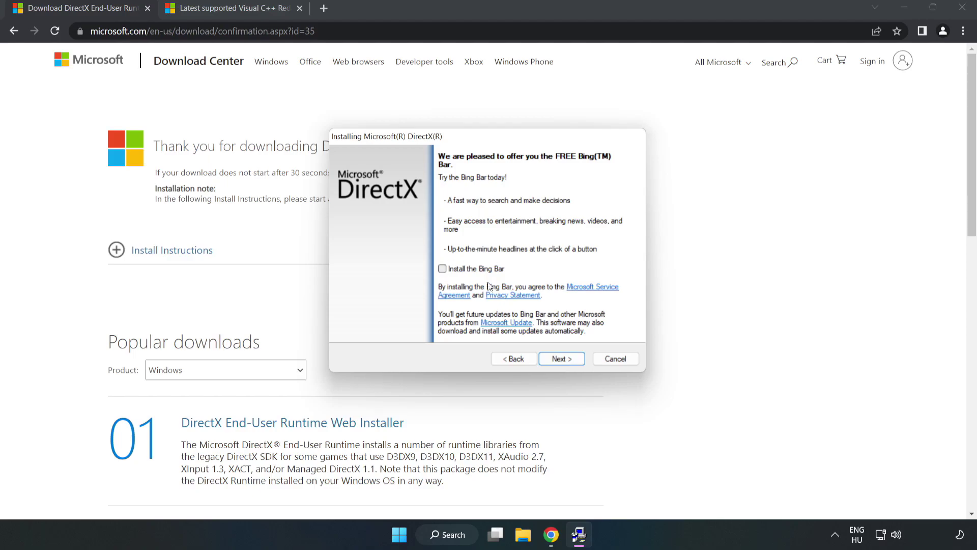
pyautogui.click(562, 358)
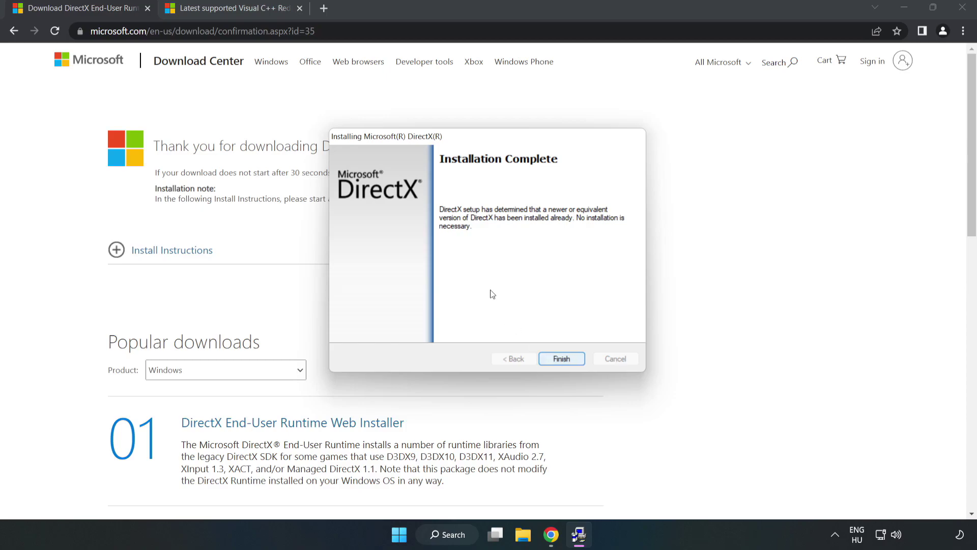
pyautogui.click(562, 359)
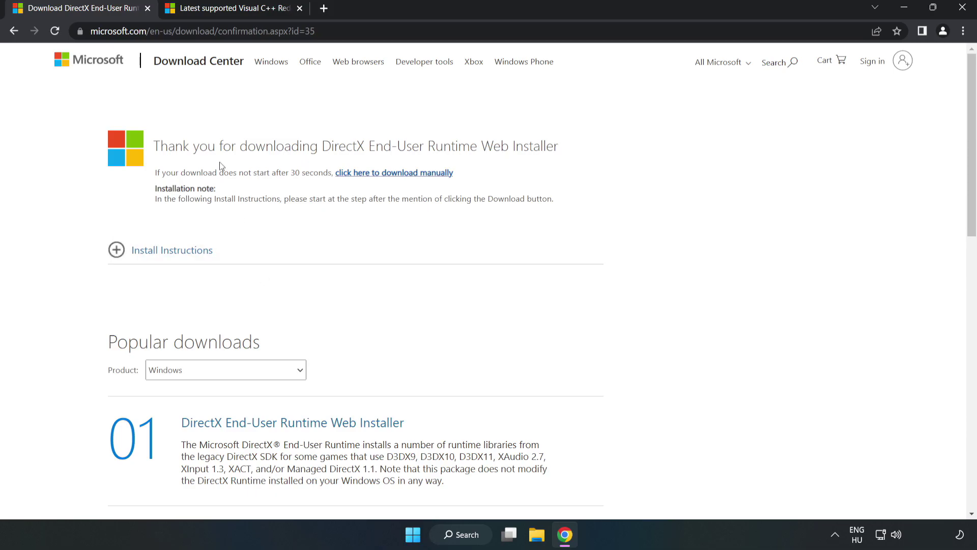
# - Close the DirectX tab and scroll to the Visual C++ 2015–2022 downloads table
pyautogui.click(148, 8)
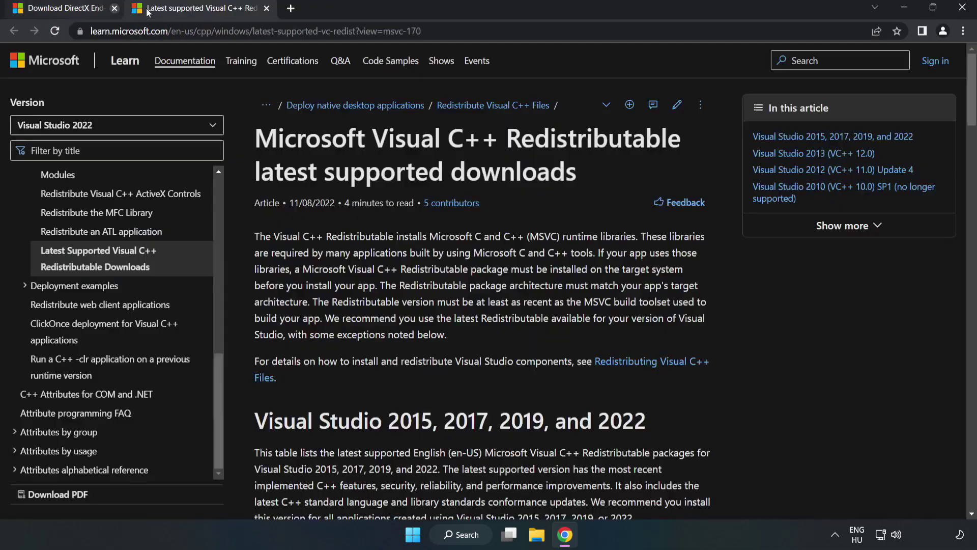
pyautogui.click(413, 30)
pyautogui.click(502, 168)
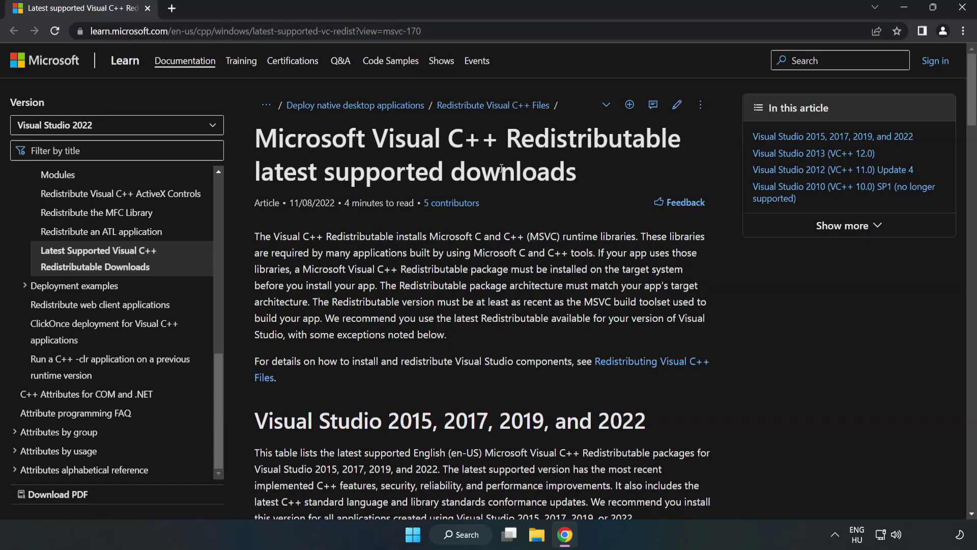
pyautogui.moveTo(972, 108); pyautogui.dragTo(972, 156)
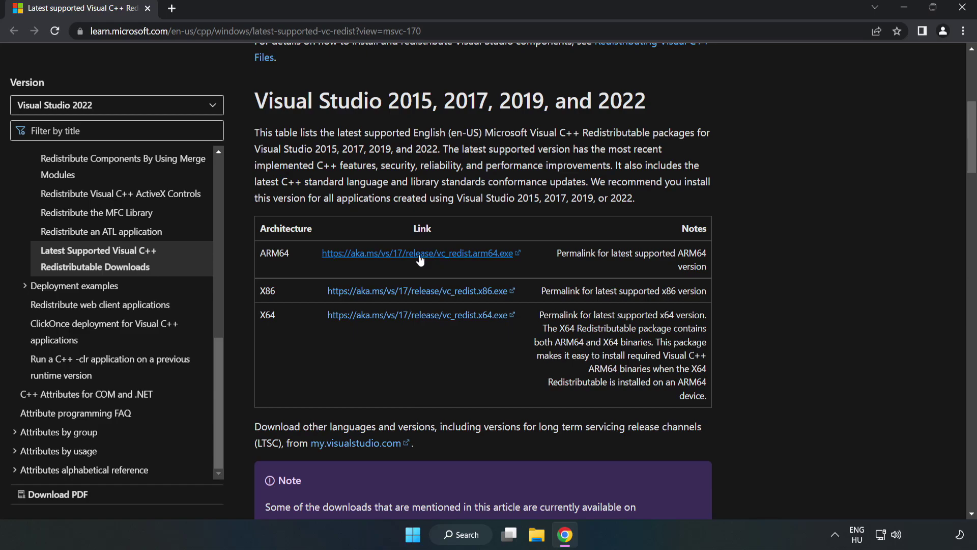
# - Download the ARM64, x86 and x64 redistributables, allowing multiple downloads, and open the ARM64 installer
pyautogui.click(421, 255)
pyautogui.click(427, 291)
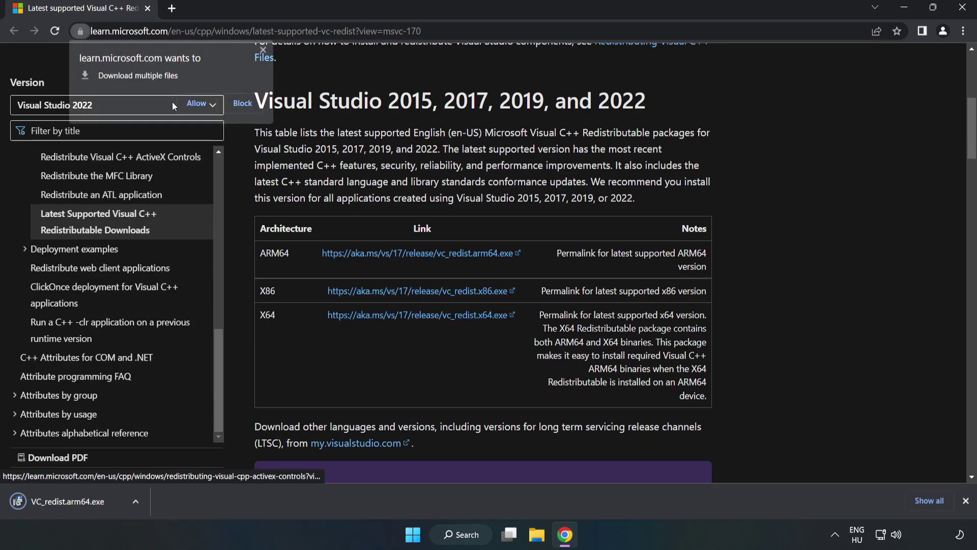
pyautogui.click(198, 104)
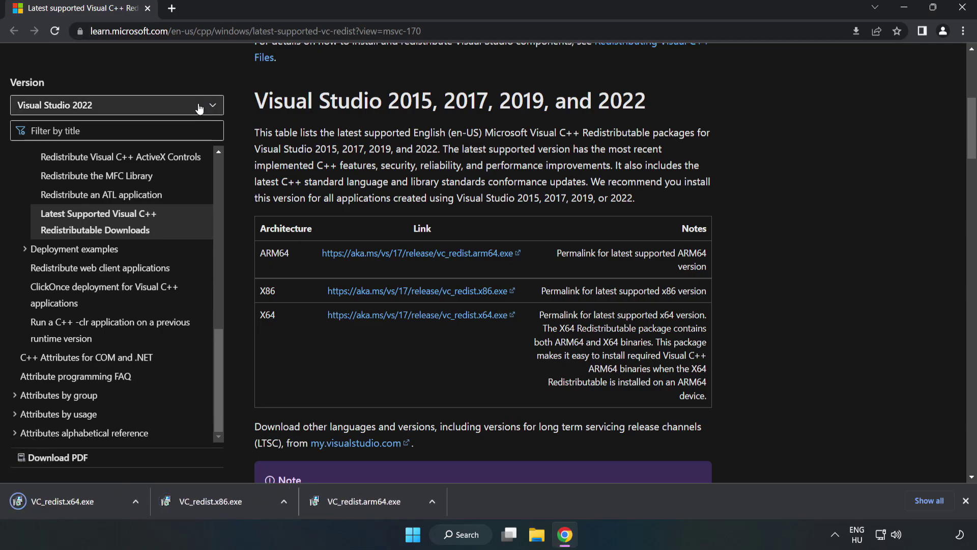
pyautogui.click(374, 505)
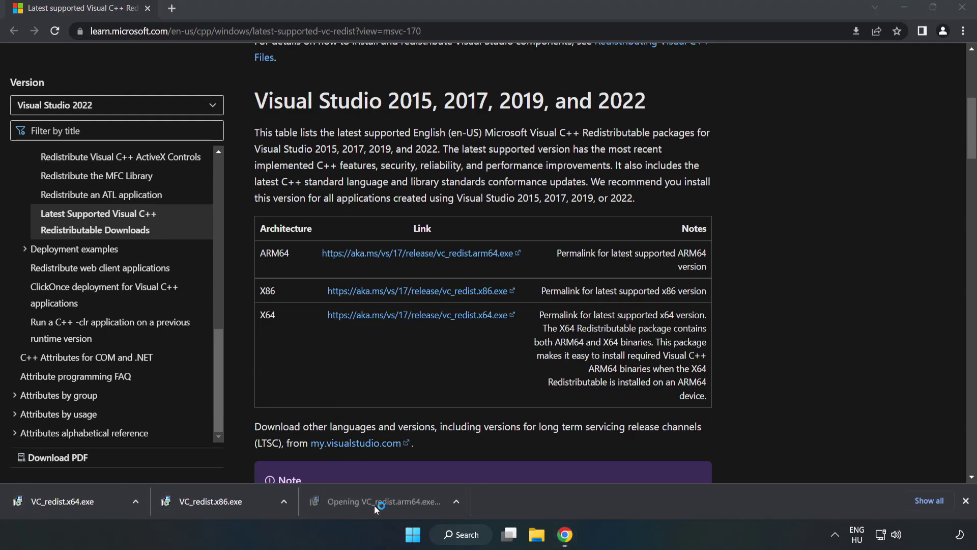
pyautogui.moveTo(625, 249); pyautogui.dragTo(589, 320)
# - Attempt the ARM64 redistributable install and dismiss its unsupported-processor failure
pyautogui.click(356, 317)
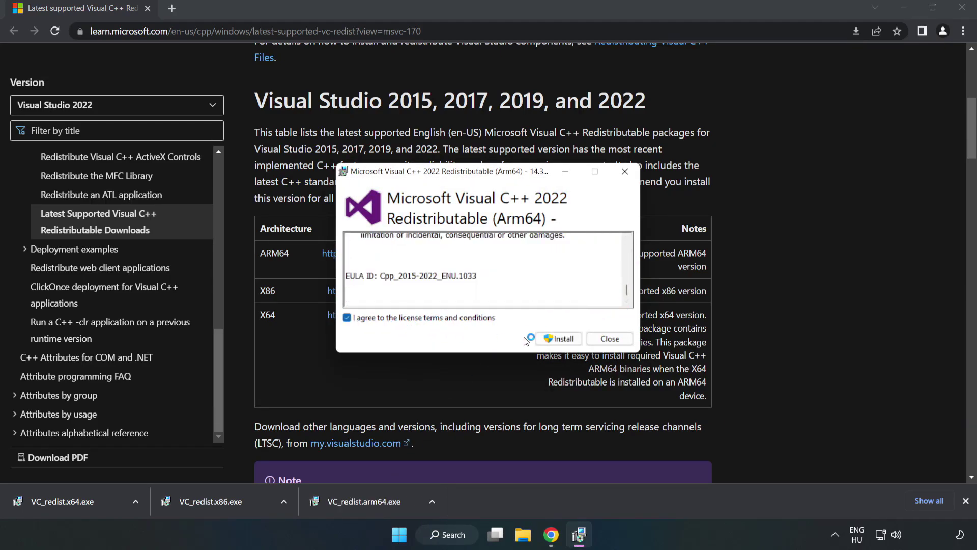
pyautogui.click(558, 339)
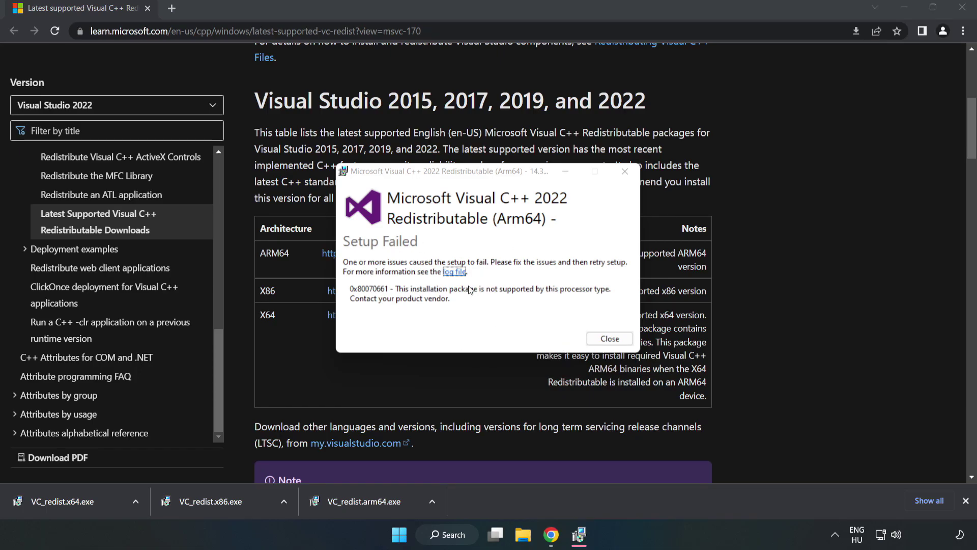
pyautogui.click(610, 338)
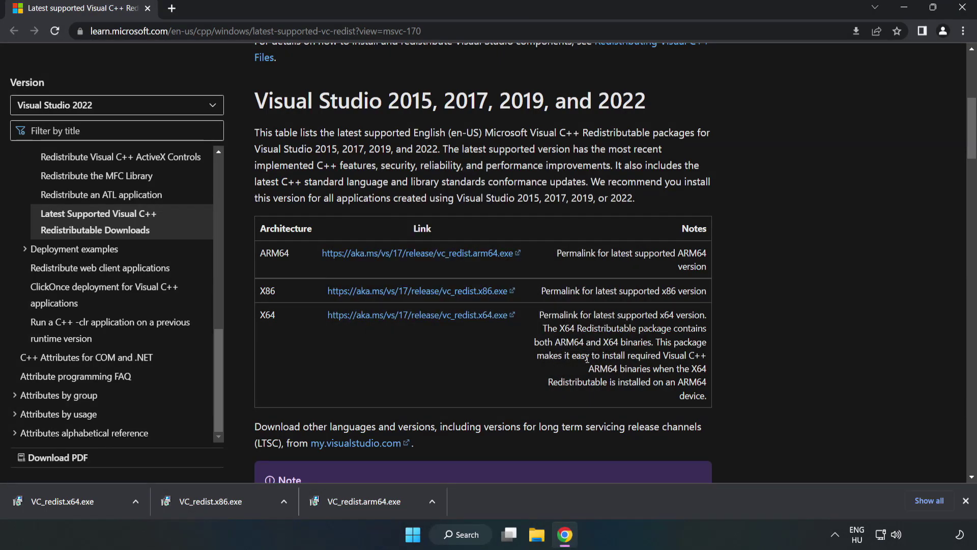
# - Install the x86 and x64 redistributables, closing each setup without restarting
pyautogui.click(232, 499)
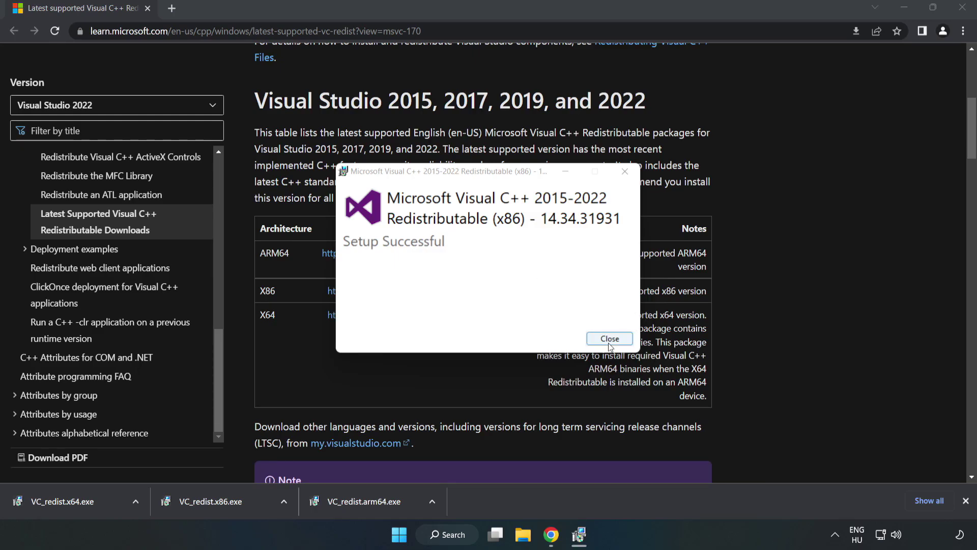
pyautogui.click(610, 338)
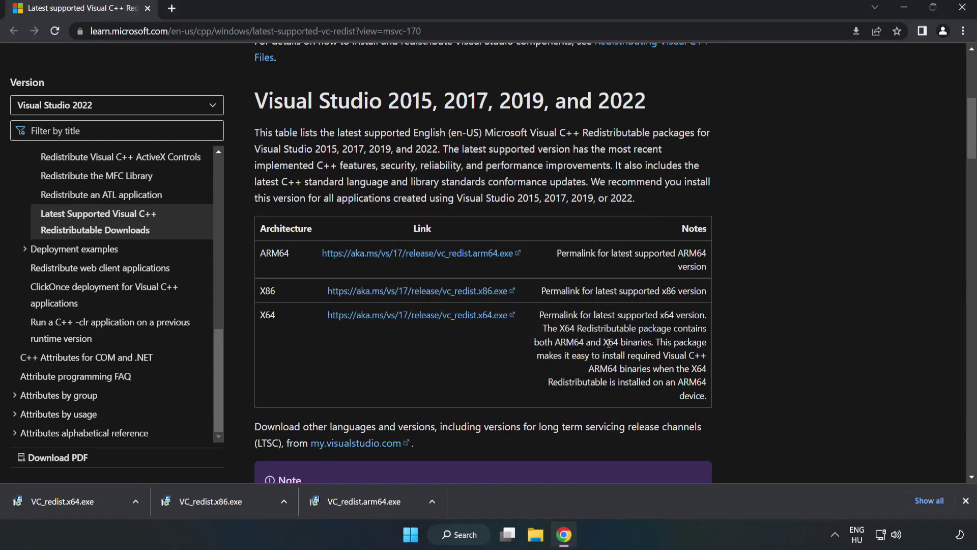
pyautogui.click(54, 500)
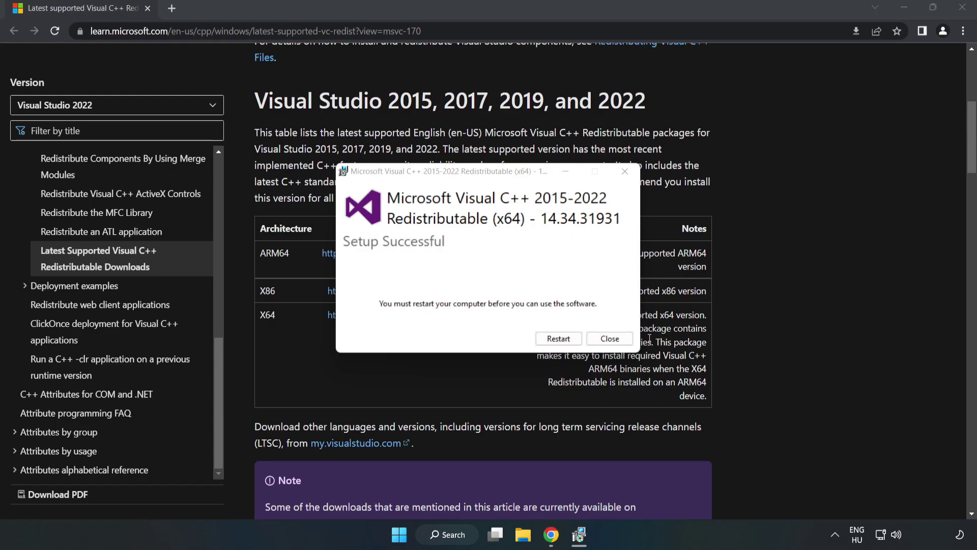
pyautogui.click(610, 339)
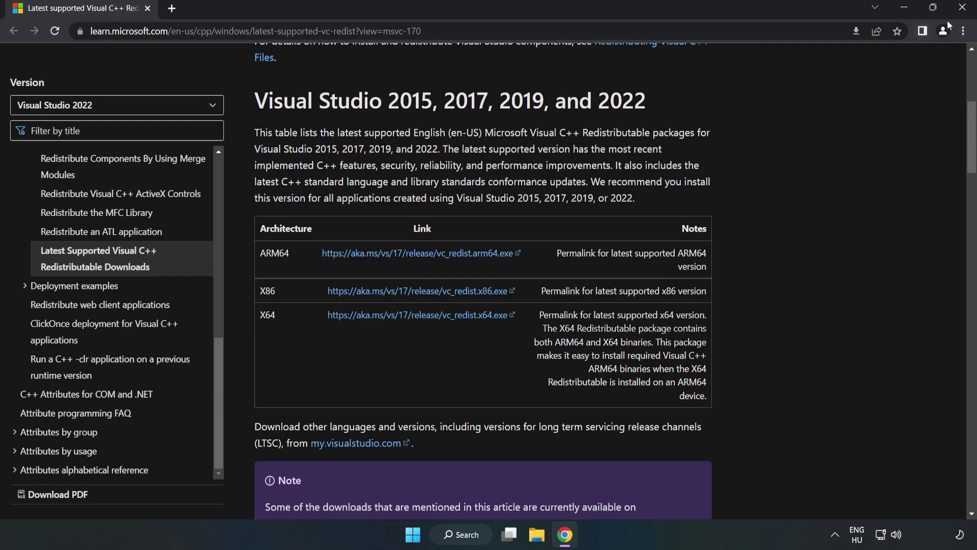
# - Close Chrome and bring up the Start menu's power options showing Restart
pyautogui.click(963, 9)
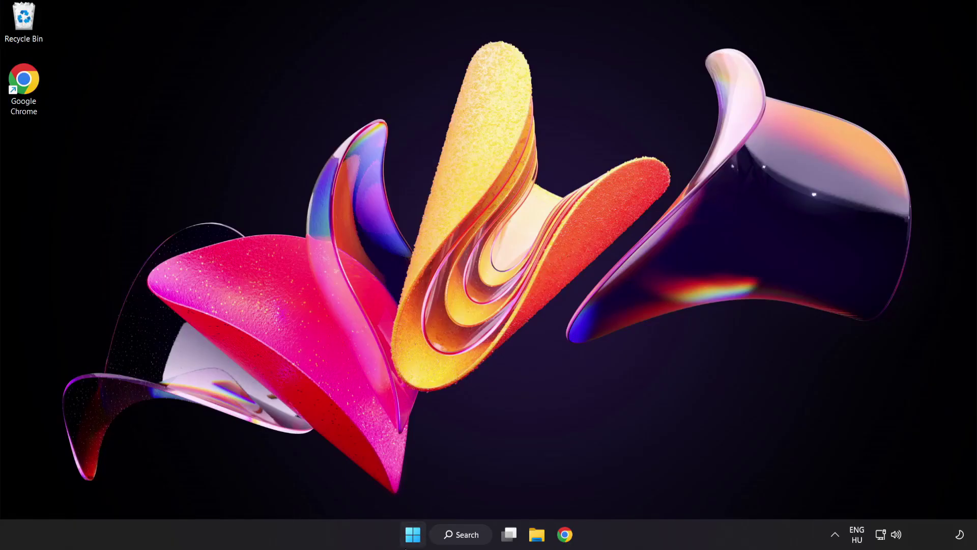
pyautogui.click(415, 535)
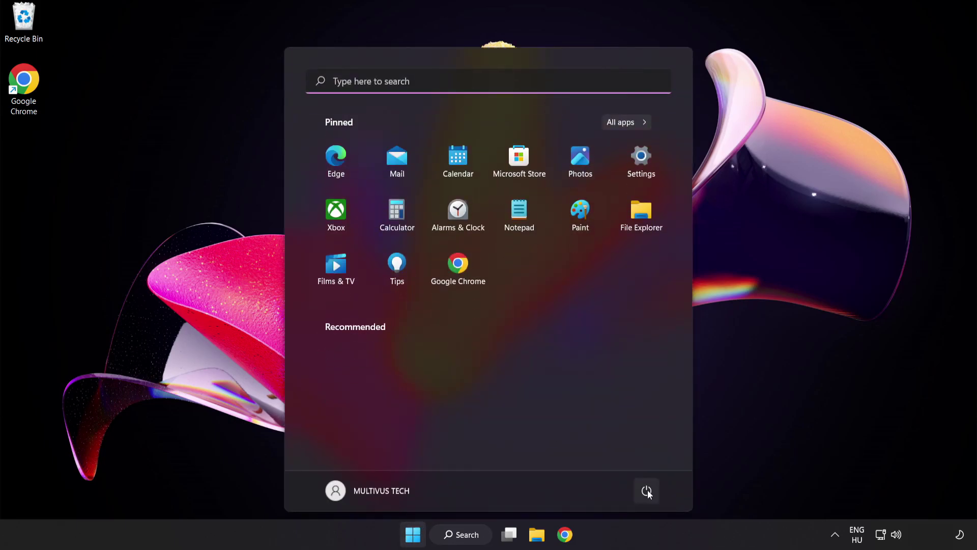
pyautogui.click(645, 490)
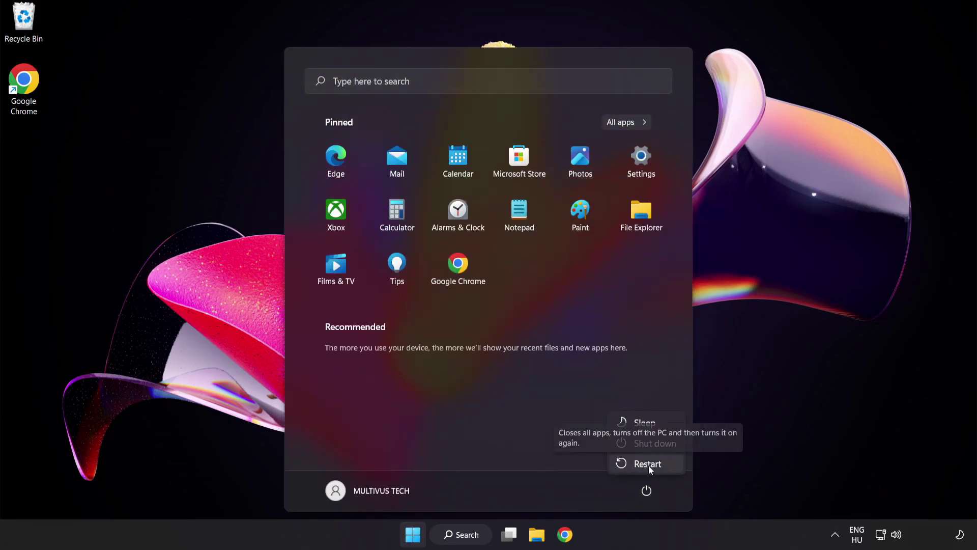